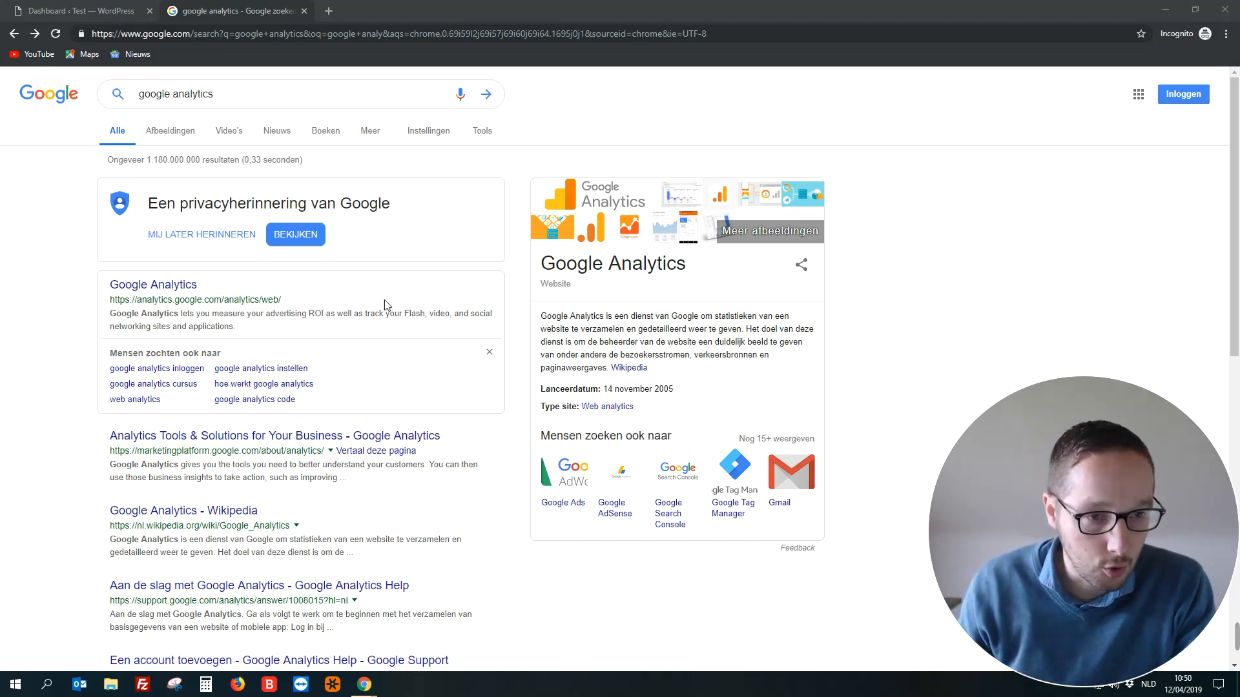
Open the Google Analytics site from the search results and switch to the browser window already signed in to Analytics.
click(158, 286)
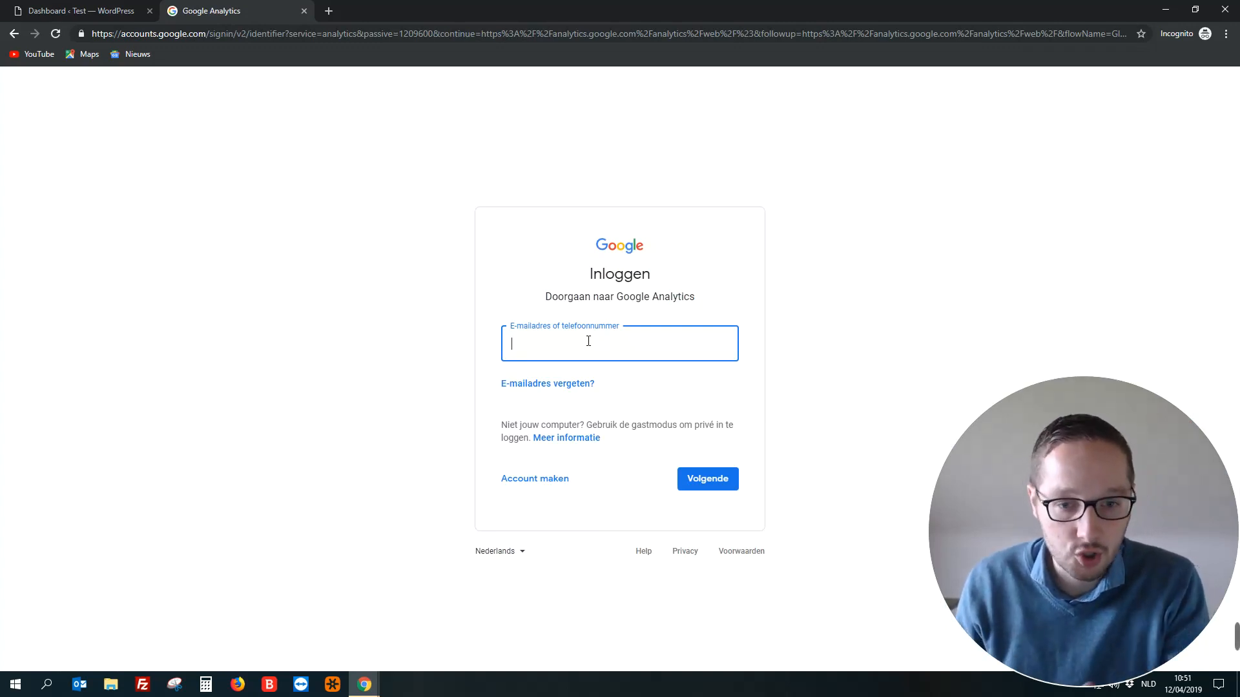
click(371, 688)
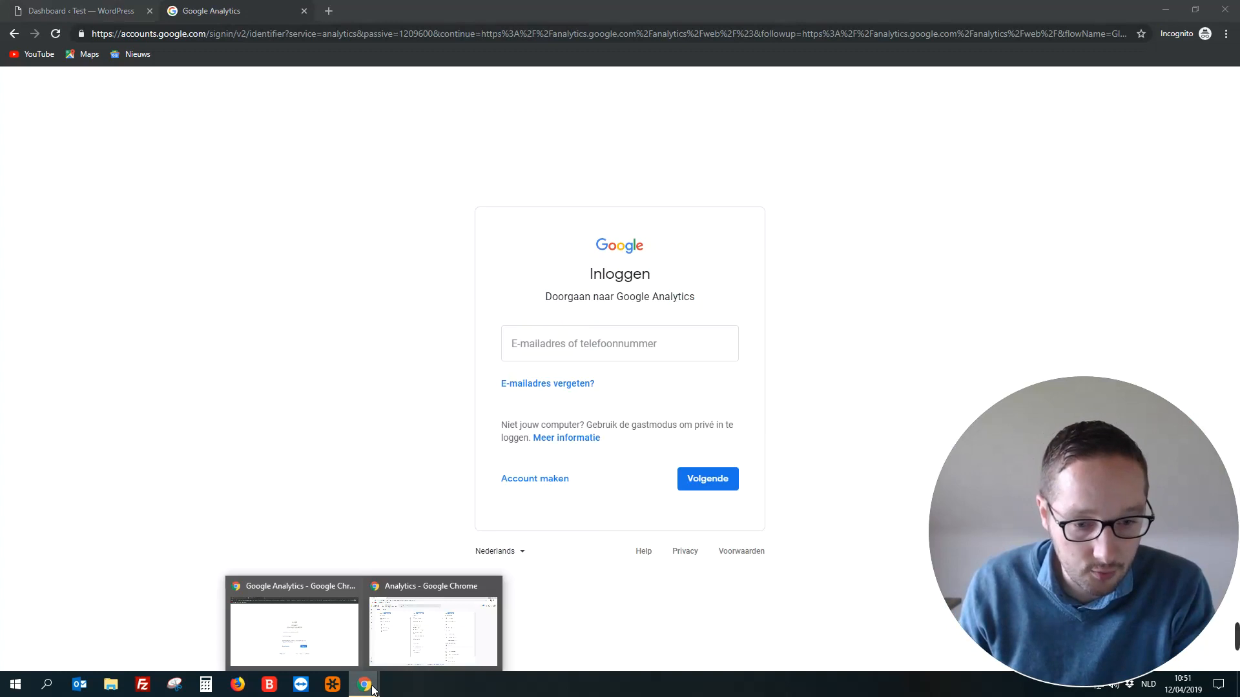
click(326, 637)
mouse_move(365, 693)
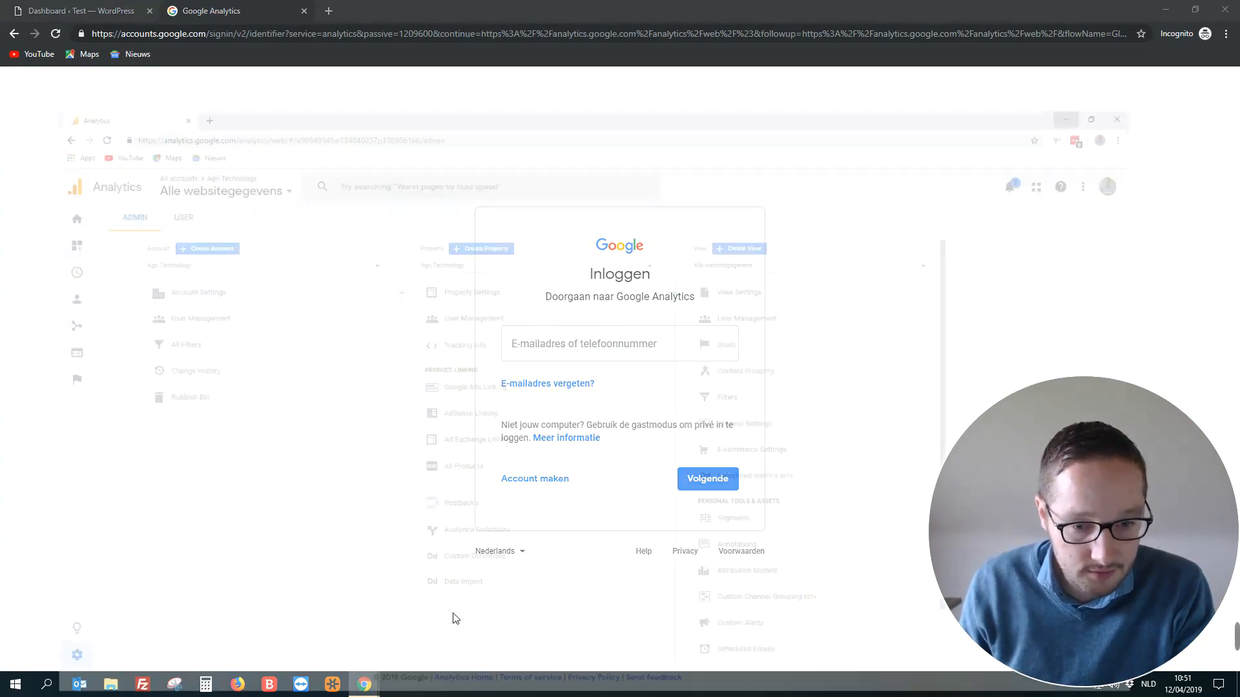
click(451, 614)
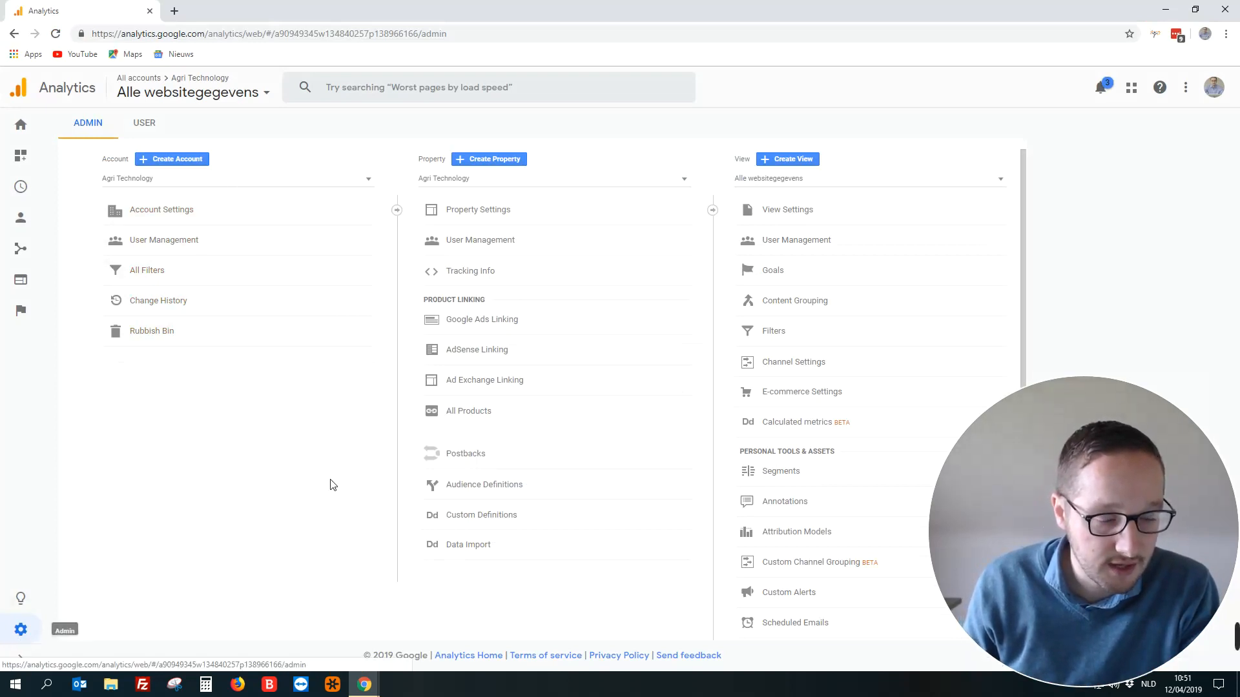
Start a new Analytics account for tracking a website, with the account name Test and the website name test.
click(180, 163)
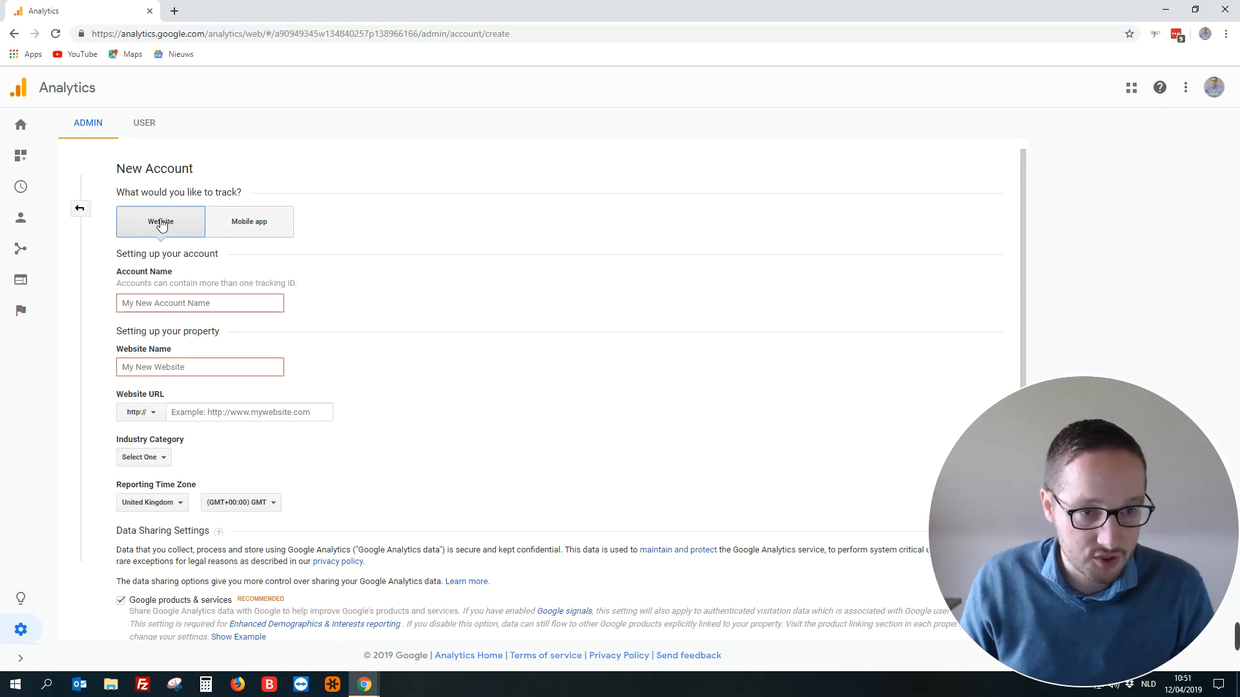
click(143, 224)
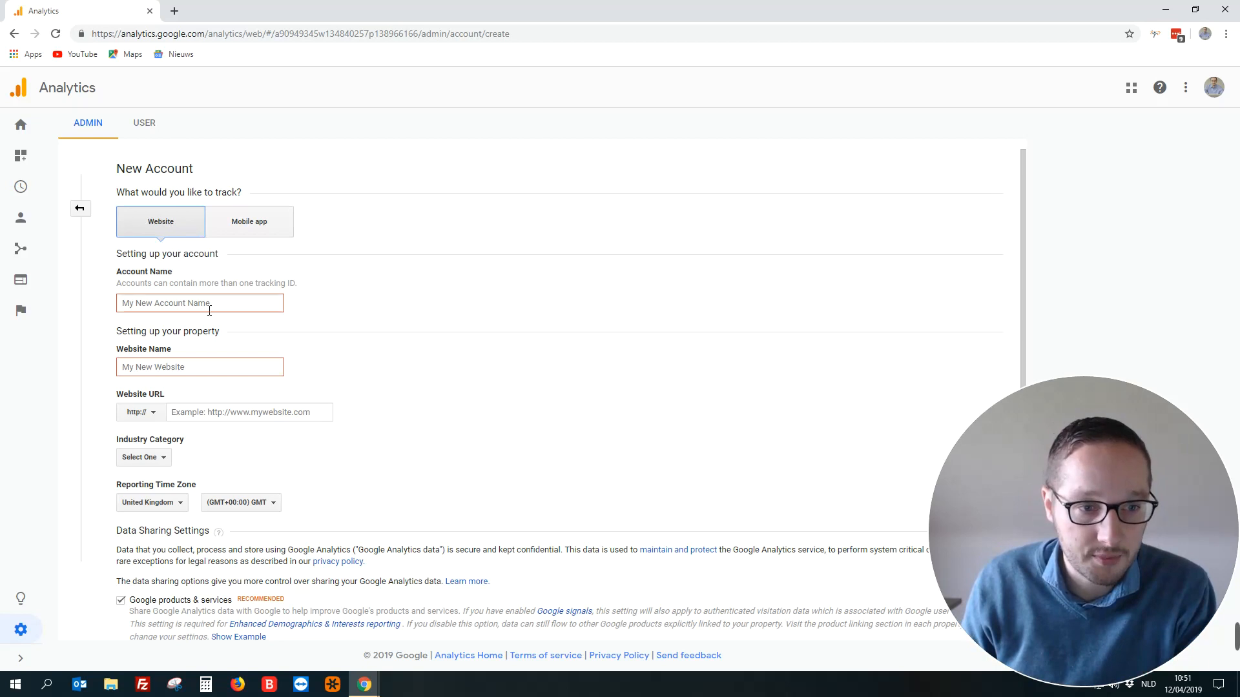
click(208, 309)
text(Test)
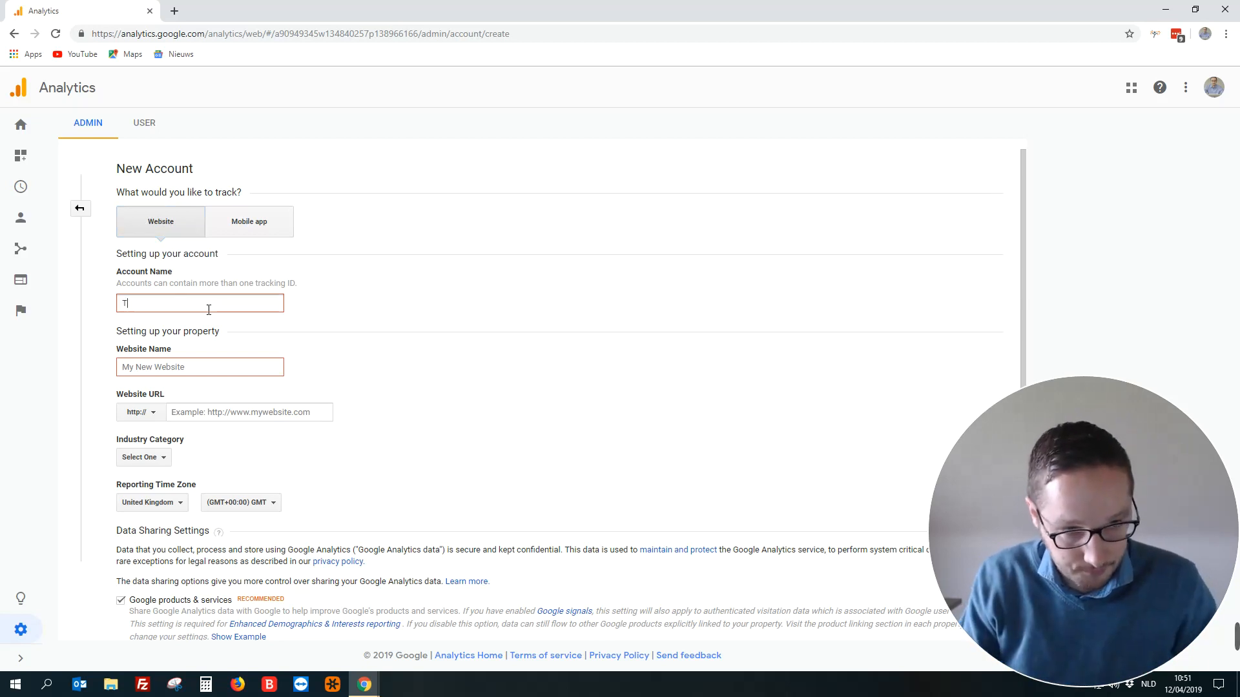
click(210, 366)
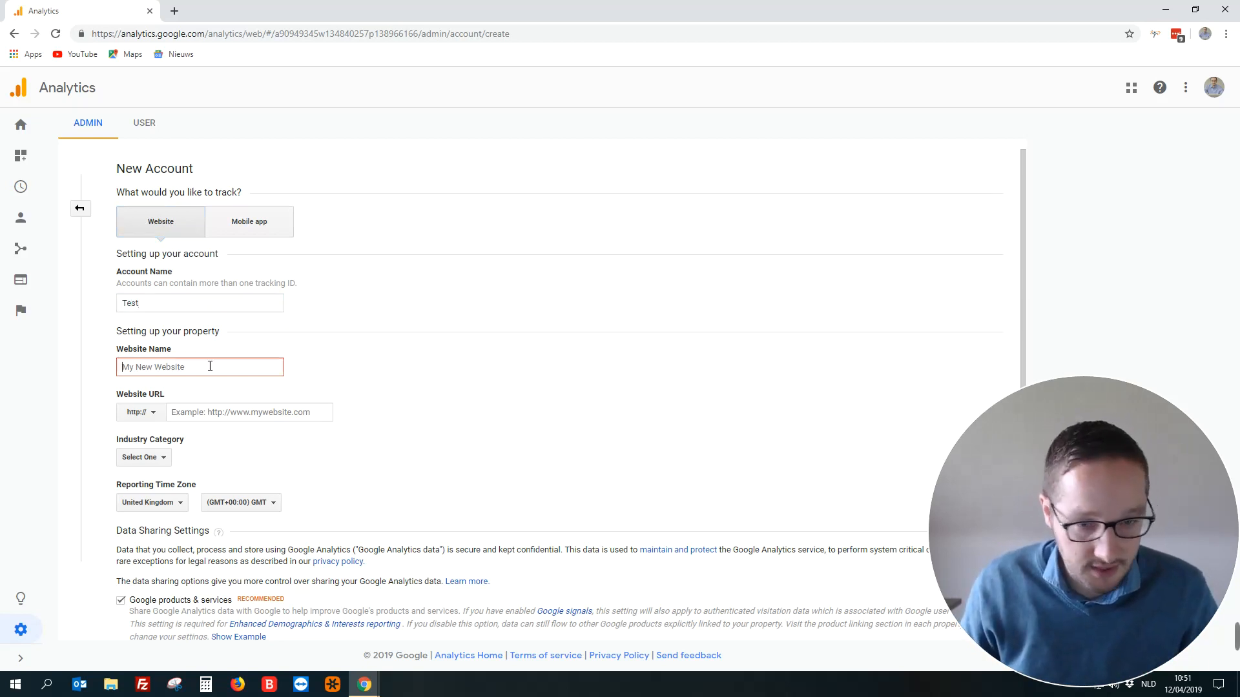
text(test)
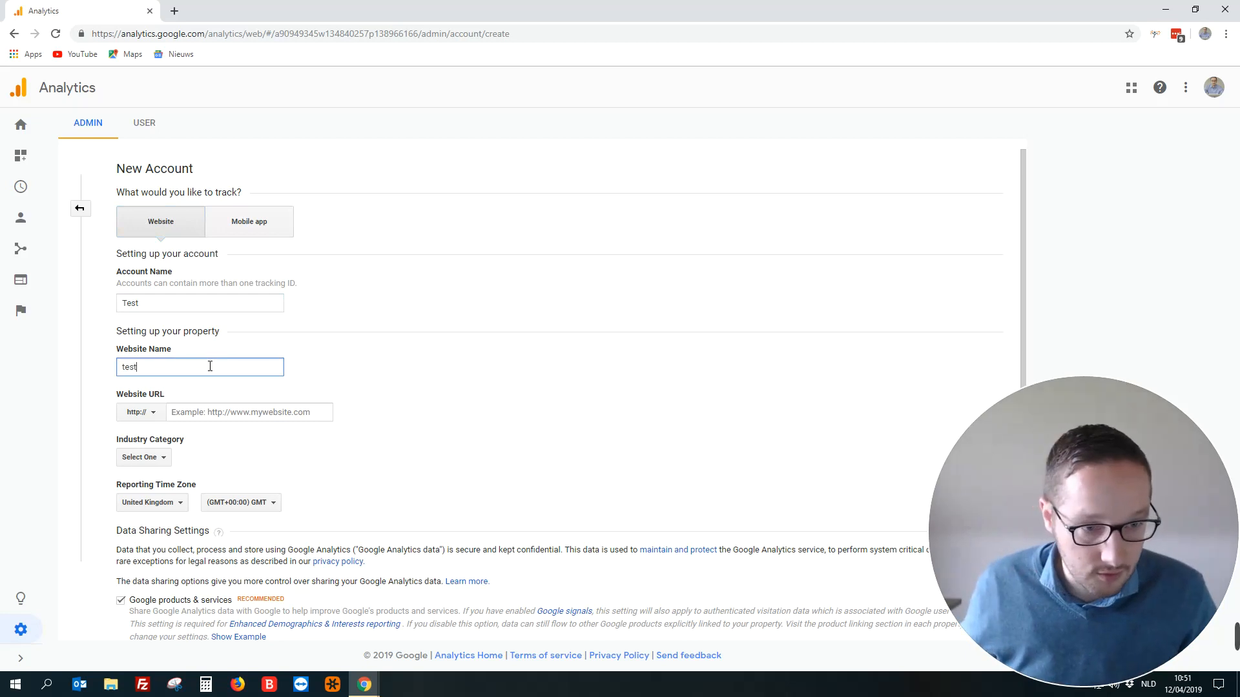
scroll(174, 381, down, 4)
scroll(154, 274, up, 2)
click(142, 298)
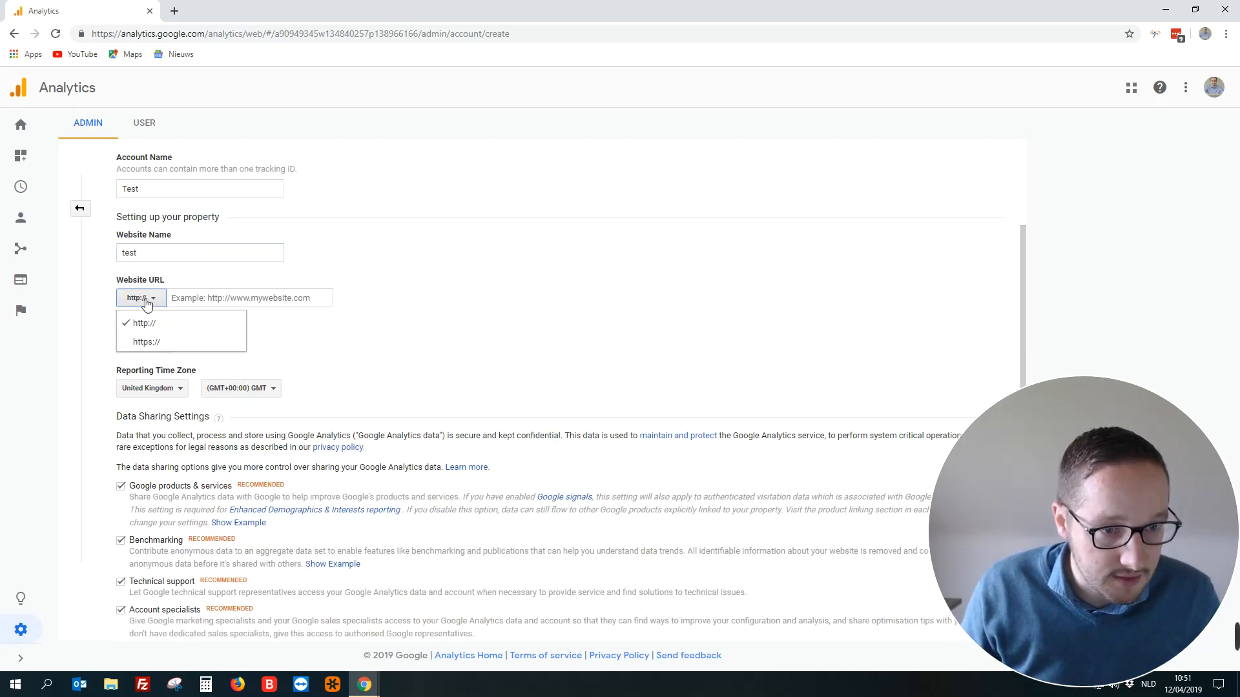
click(156, 345)
click(238, 297)
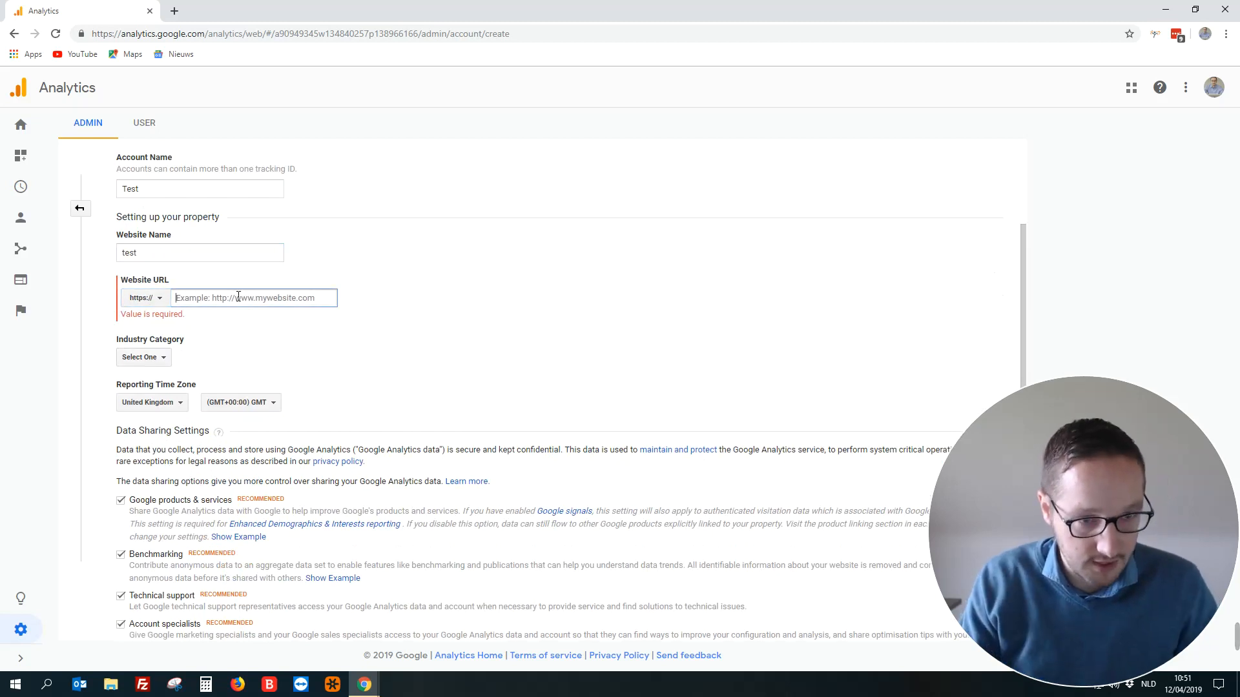
text(www.test.vooront)
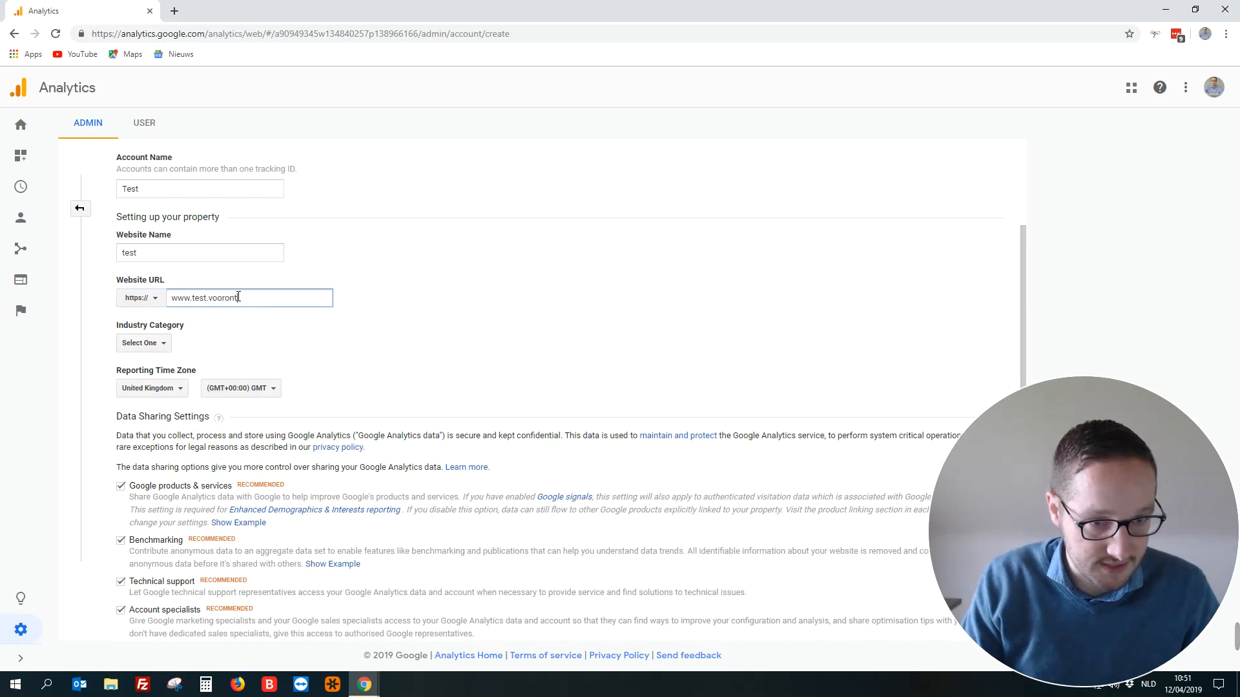
key(BackSpace)
key(BackSpace)
text(twerpsite)
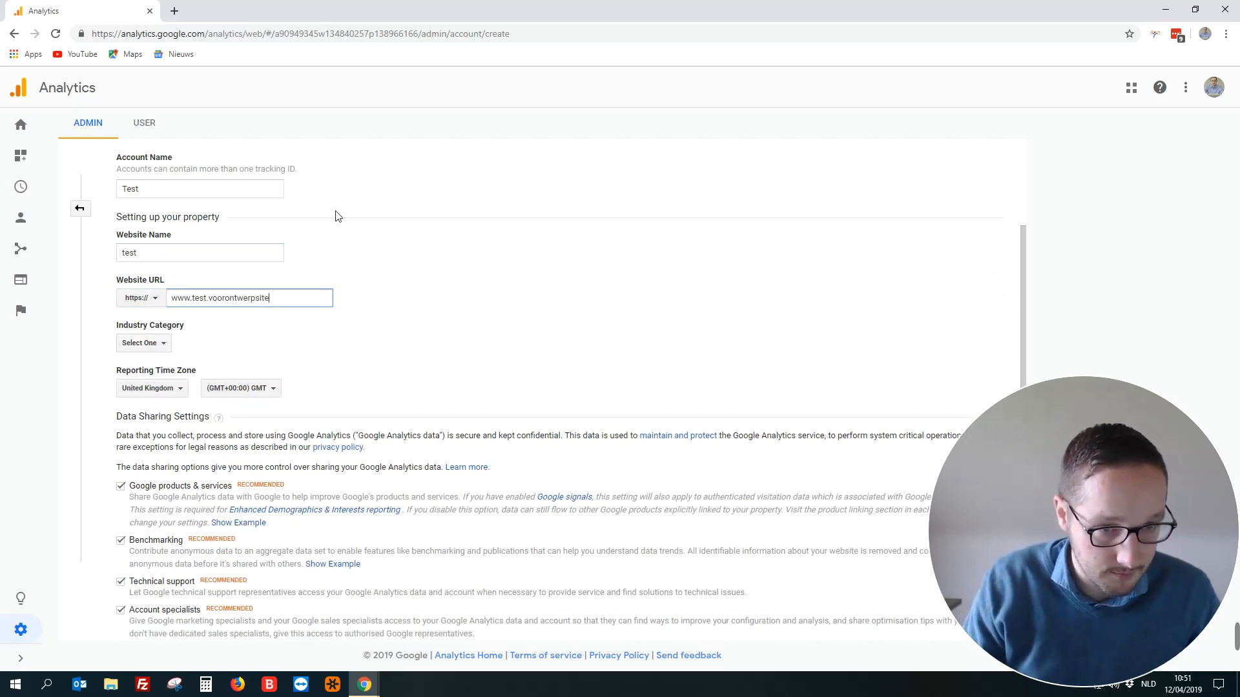
text(4.be)
Set the industry category to Automotive and the reporting time zone country to Belgium.
scroll(381, 272, down, 2)
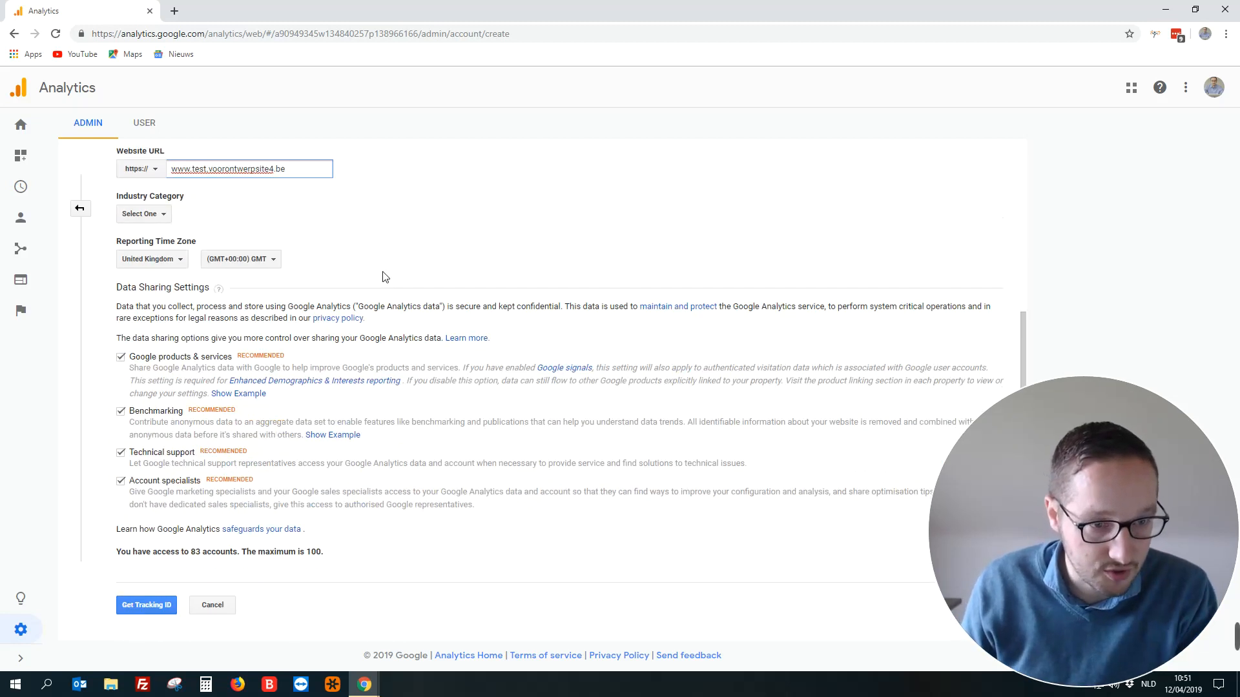
scroll(385, 276, up, 1)
click(146, 278)
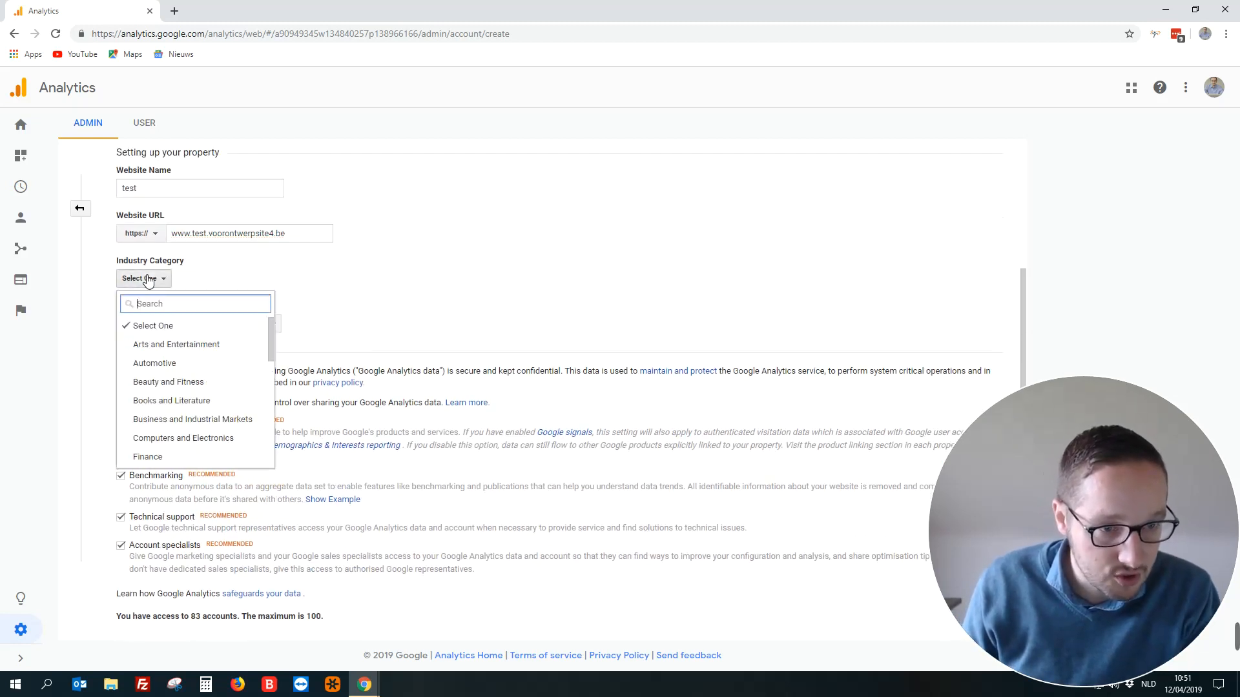
click(170, 363)
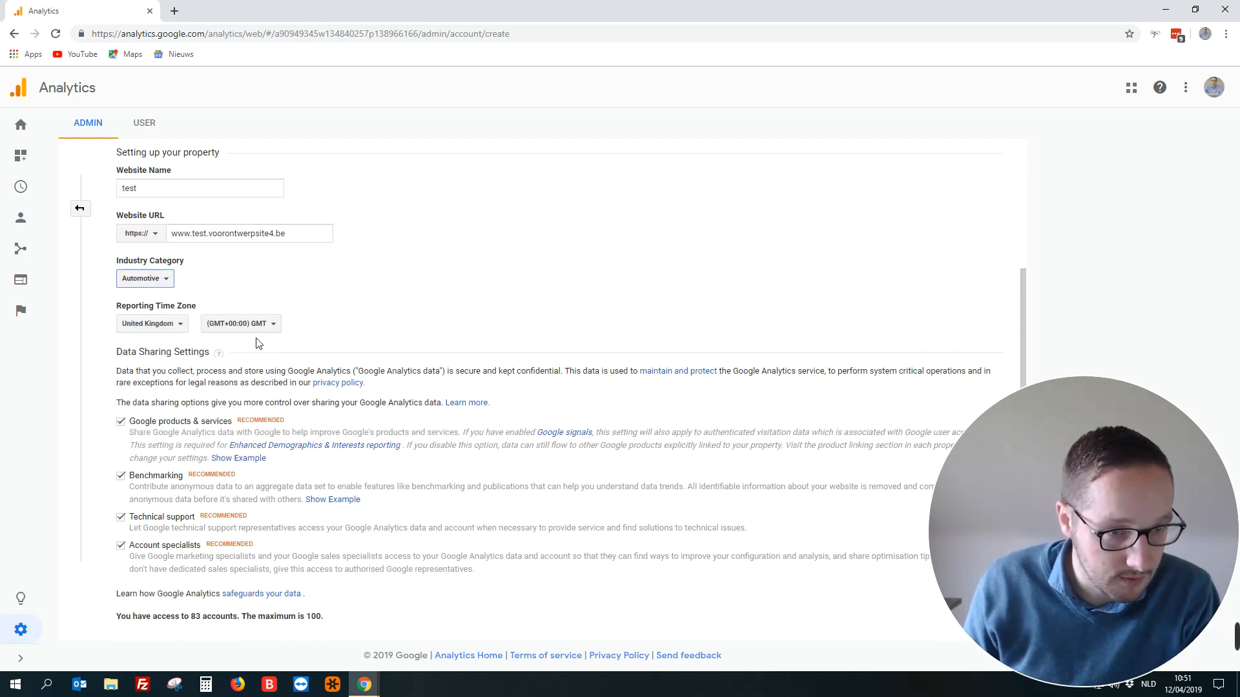
click(157, 324)
text(belg)
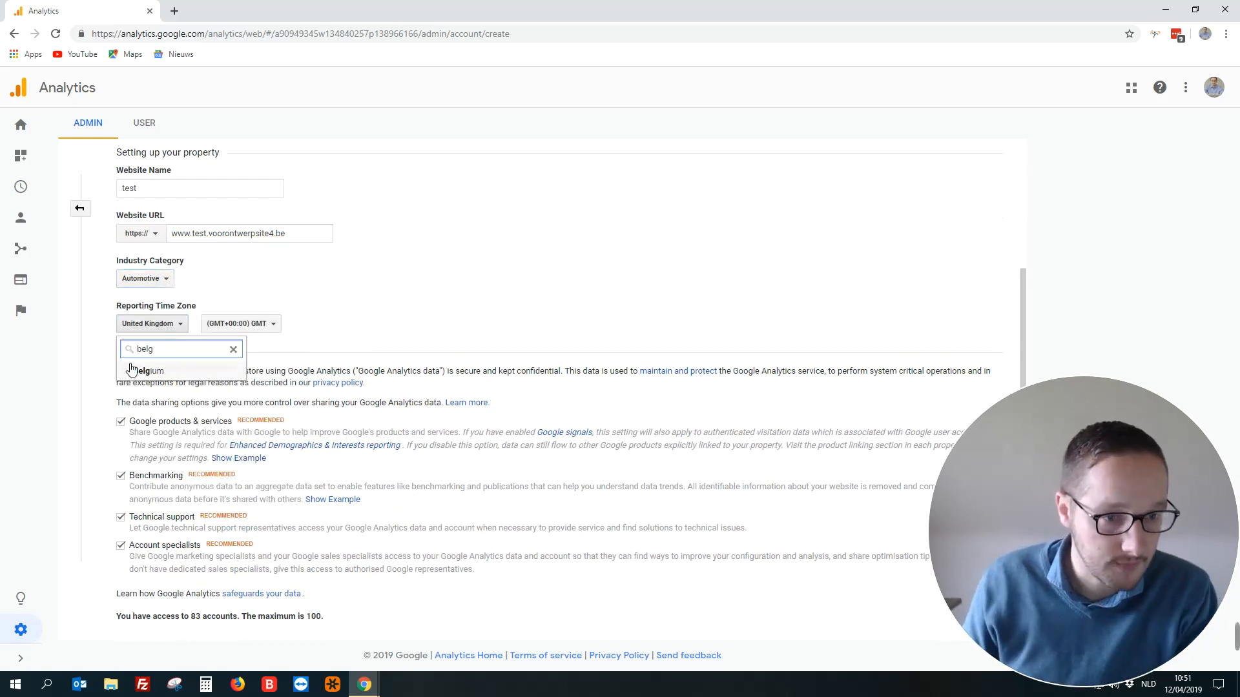
click(144, 371)
scroll(452, 352, down, 1)
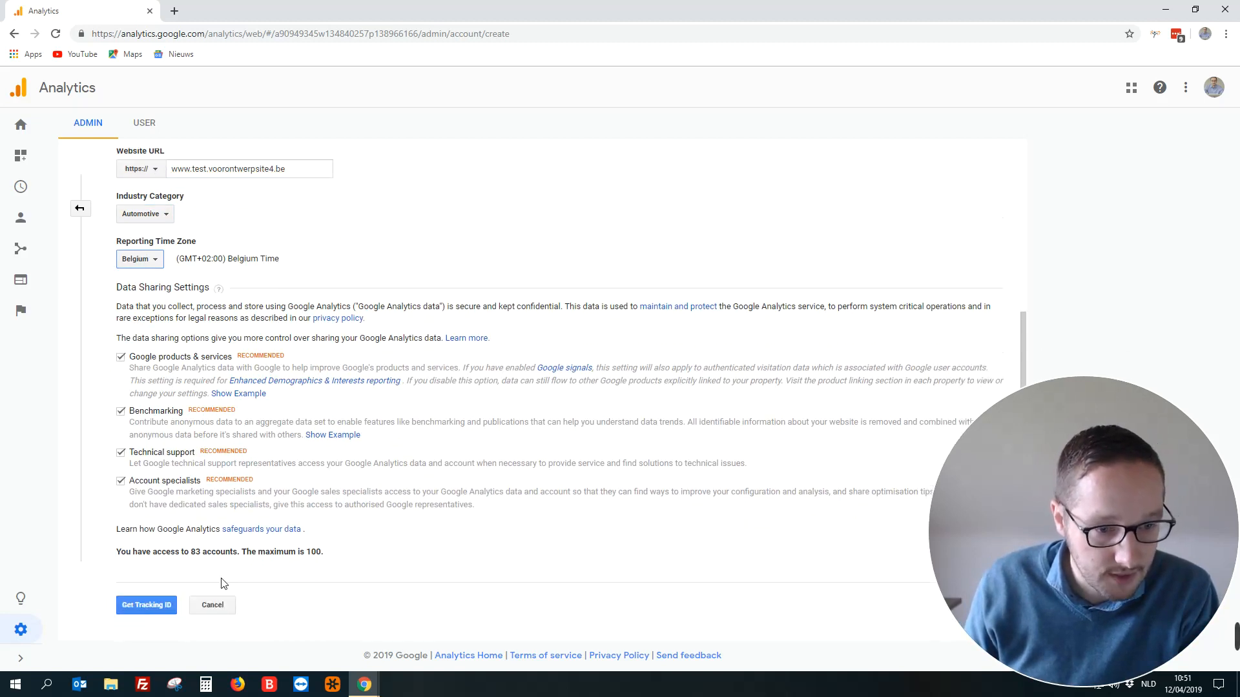
Request the tracking ID and accept the terms of service, including the GDPR Data Processing Terms and the Measurement Controller-Controller Data Protection Terms.
click(143, 607)
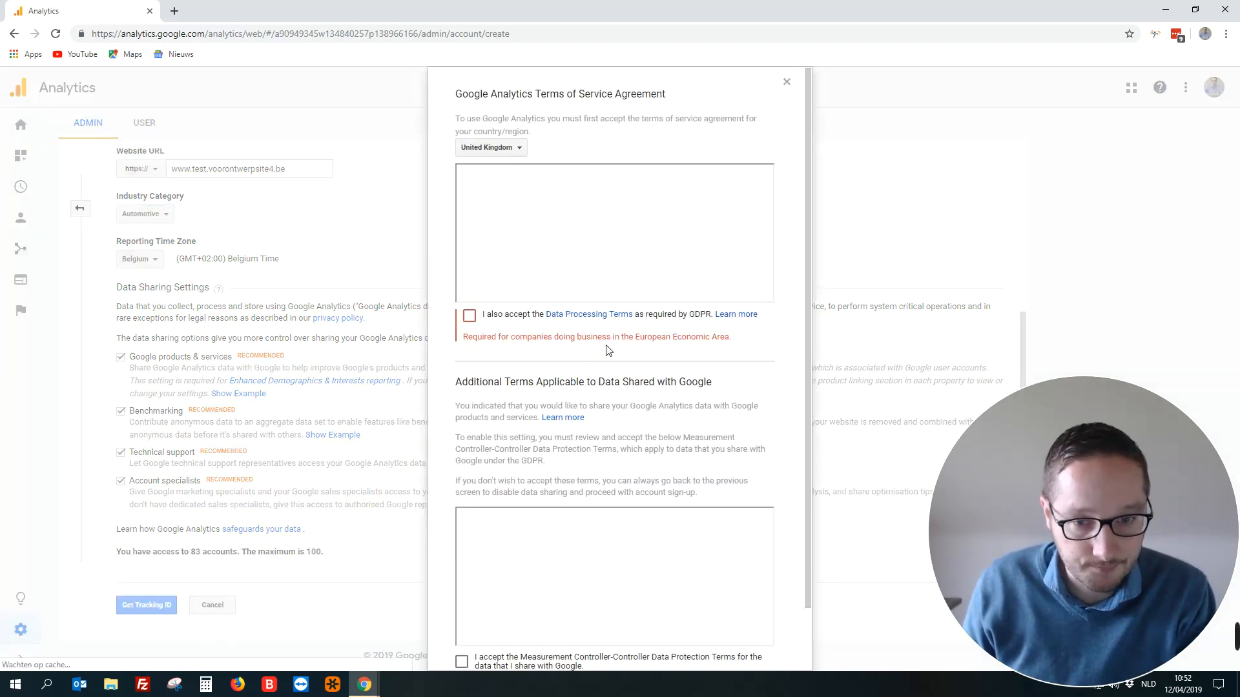
click(470, 318)
drag(768, 183, 767, 278)
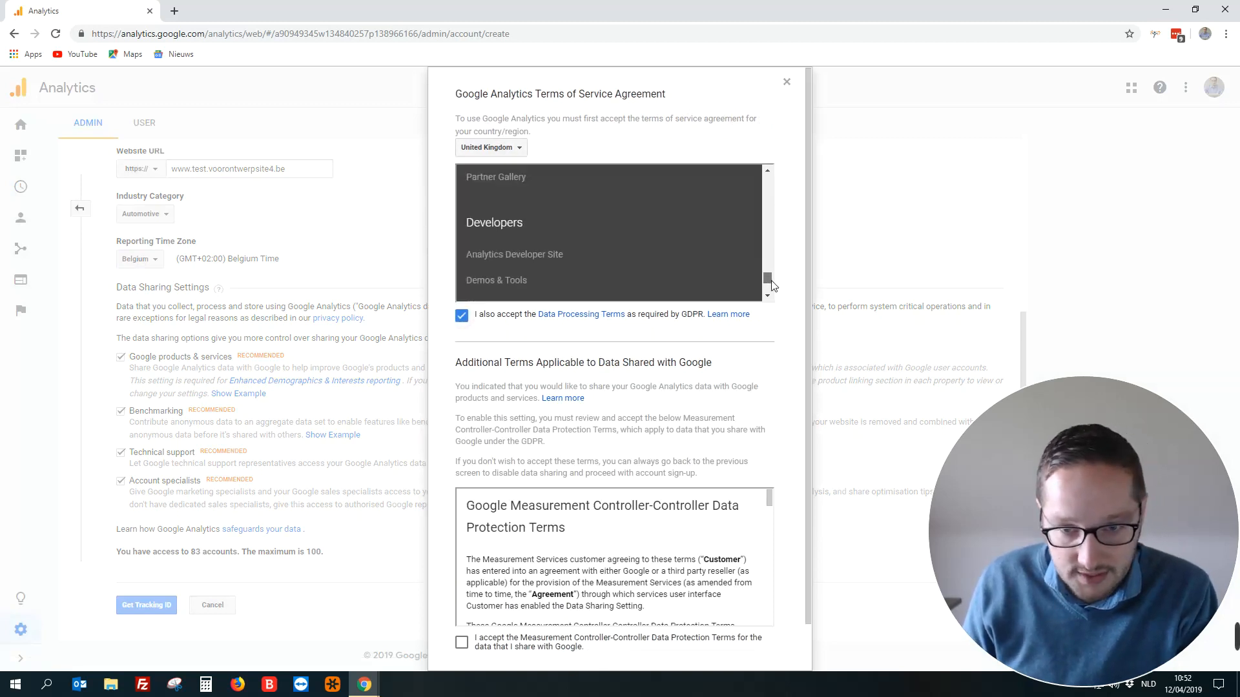
scroll(704, 355, down, 1)
click(463, 592)
click(486, 631)
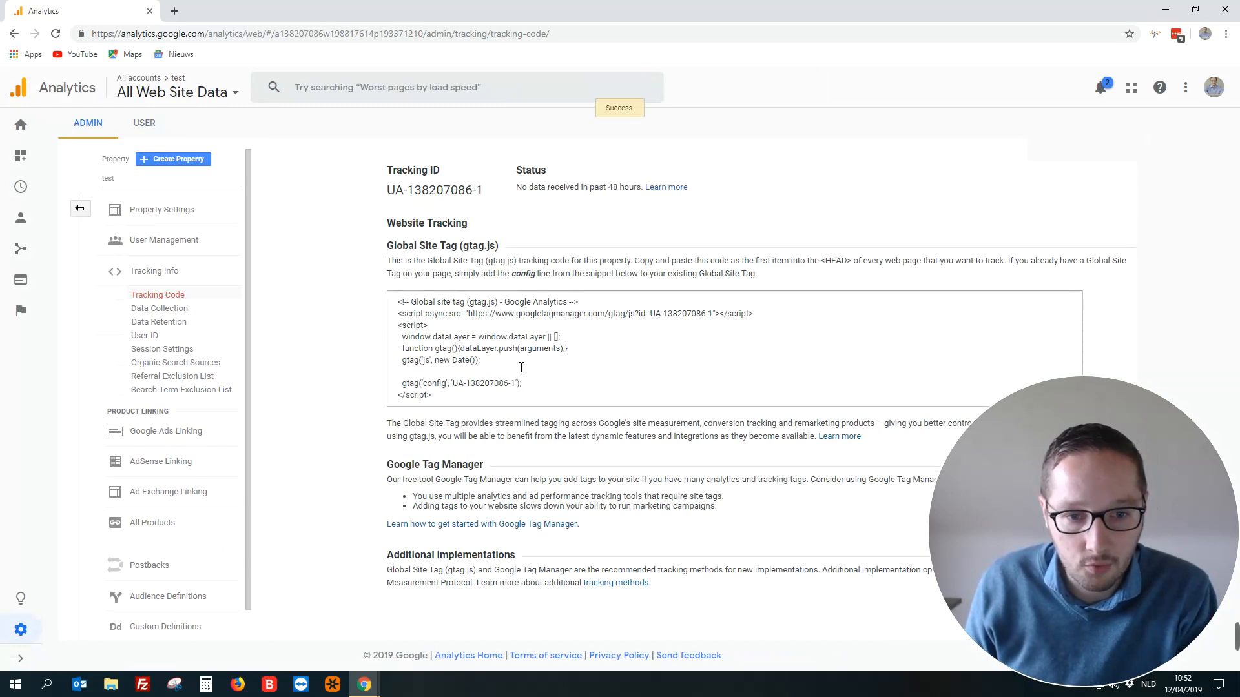
Copy the complete Global Site Tag (gtag.js) code of the new property.
click(458, 325)
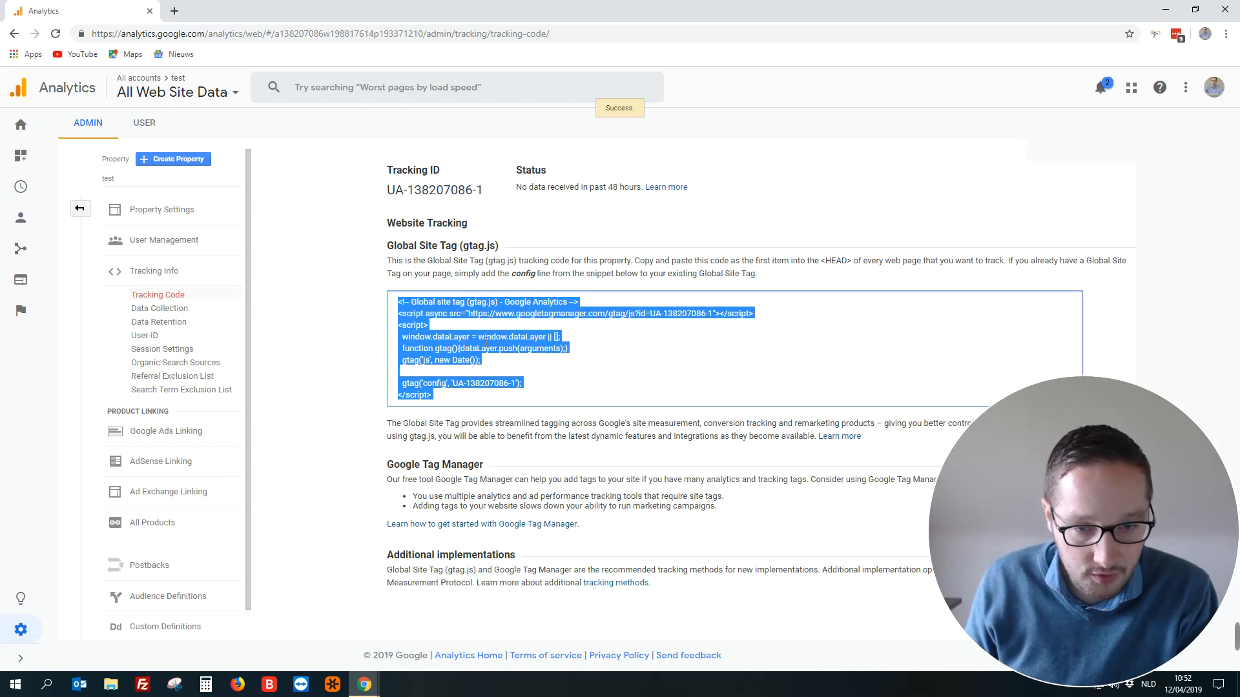
right_click(507, 333)
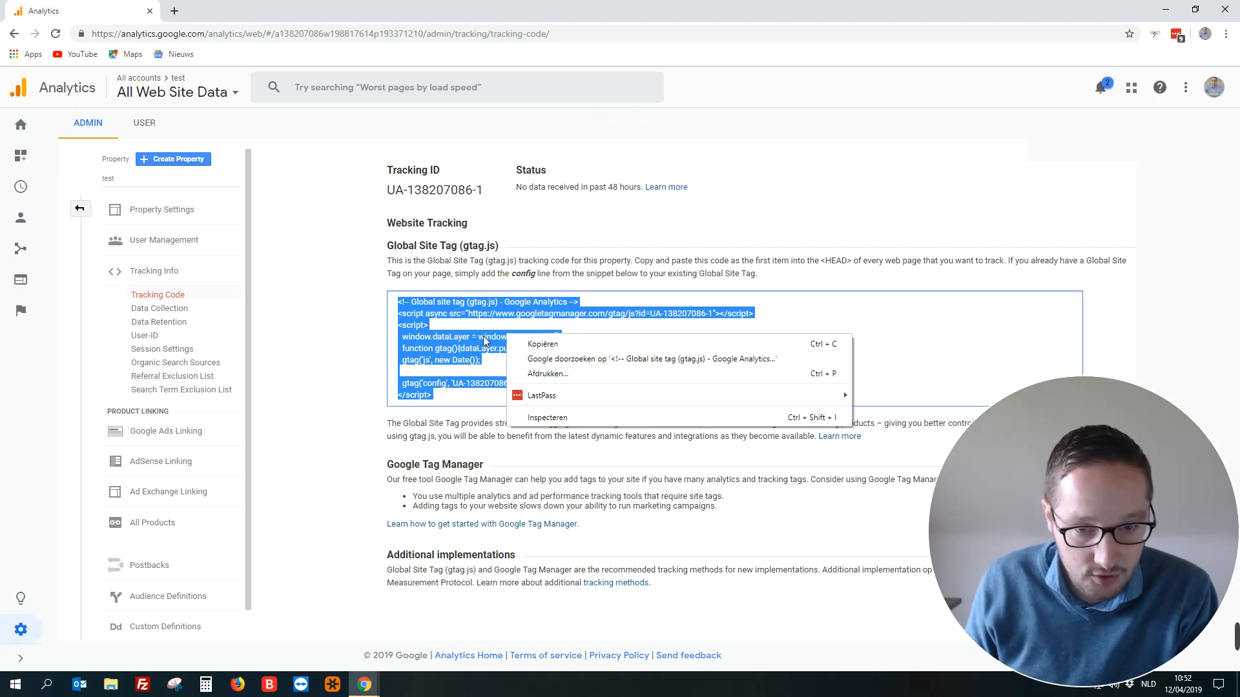
click(549, 341)
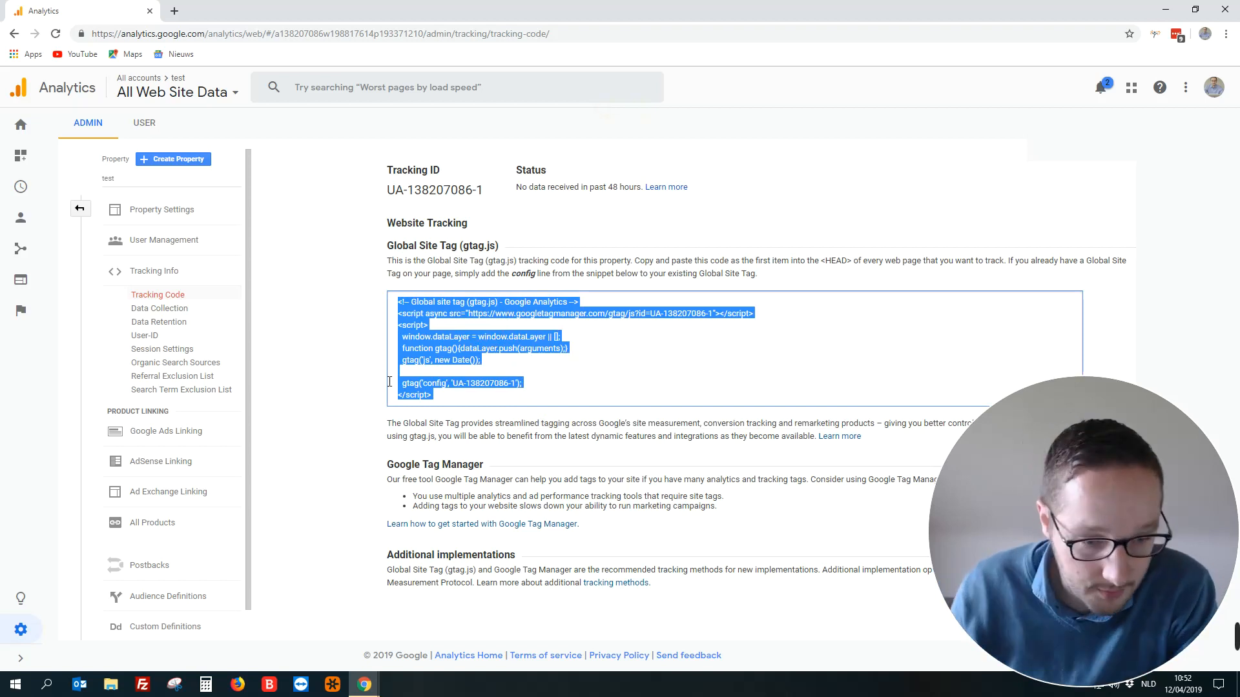
Switch to the WordPress dashboard and open the Twenty Nineteen theme's header.php in the Theme Editor.
click(364, 685)
click(316, 620)
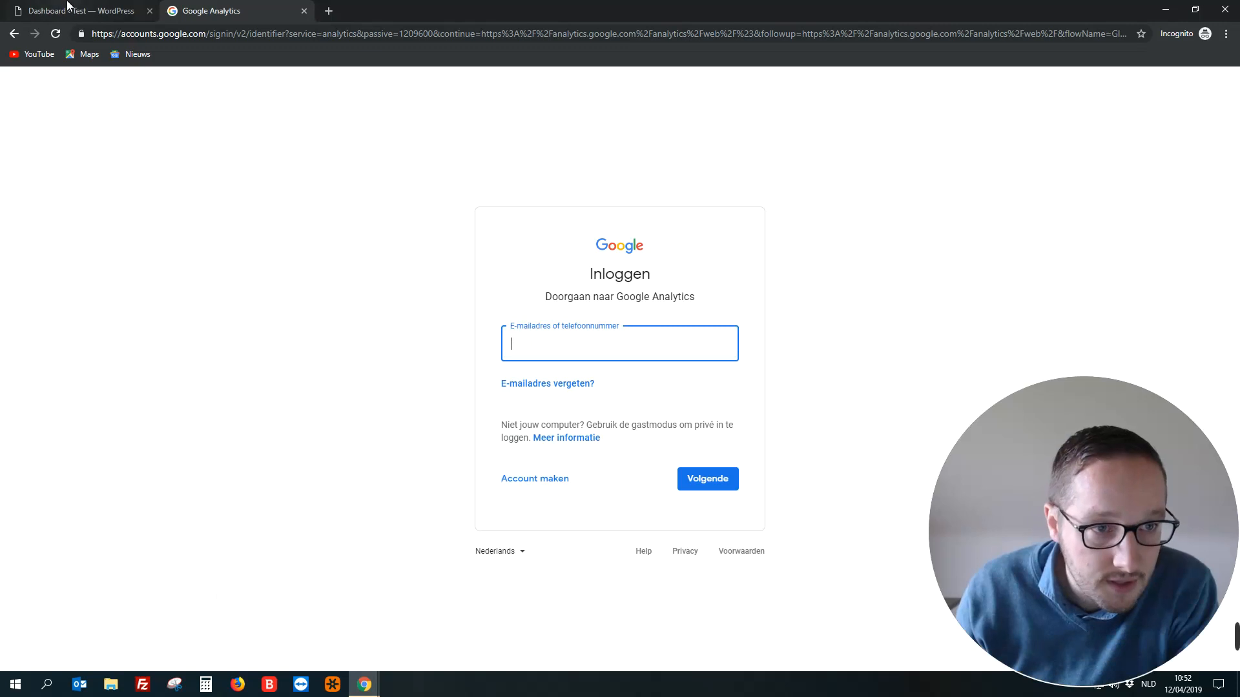
click(71, 10)
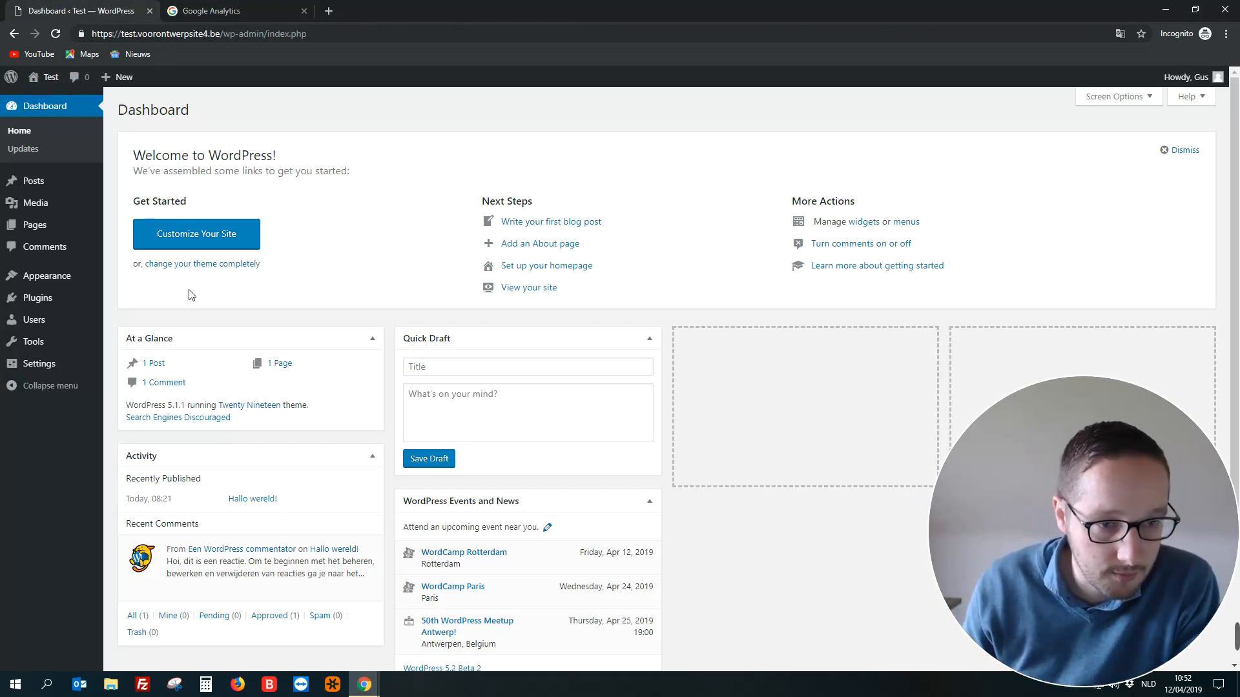
mouse_move(62, 278)
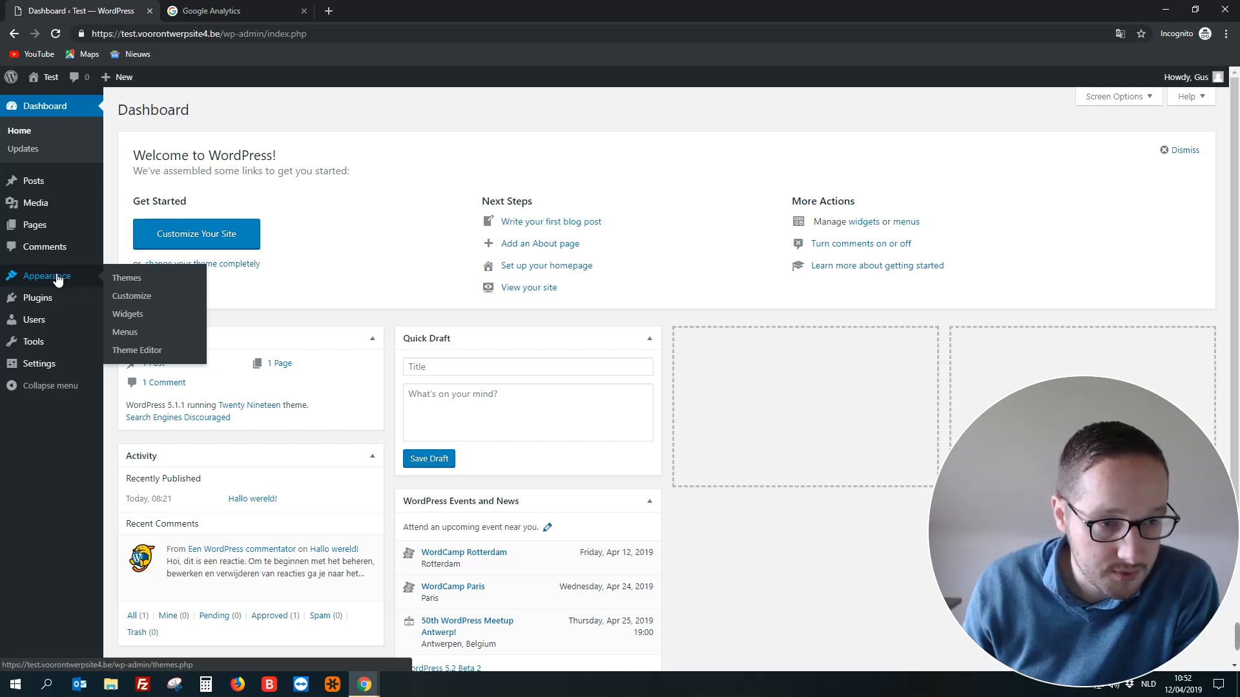
click(142, 352)
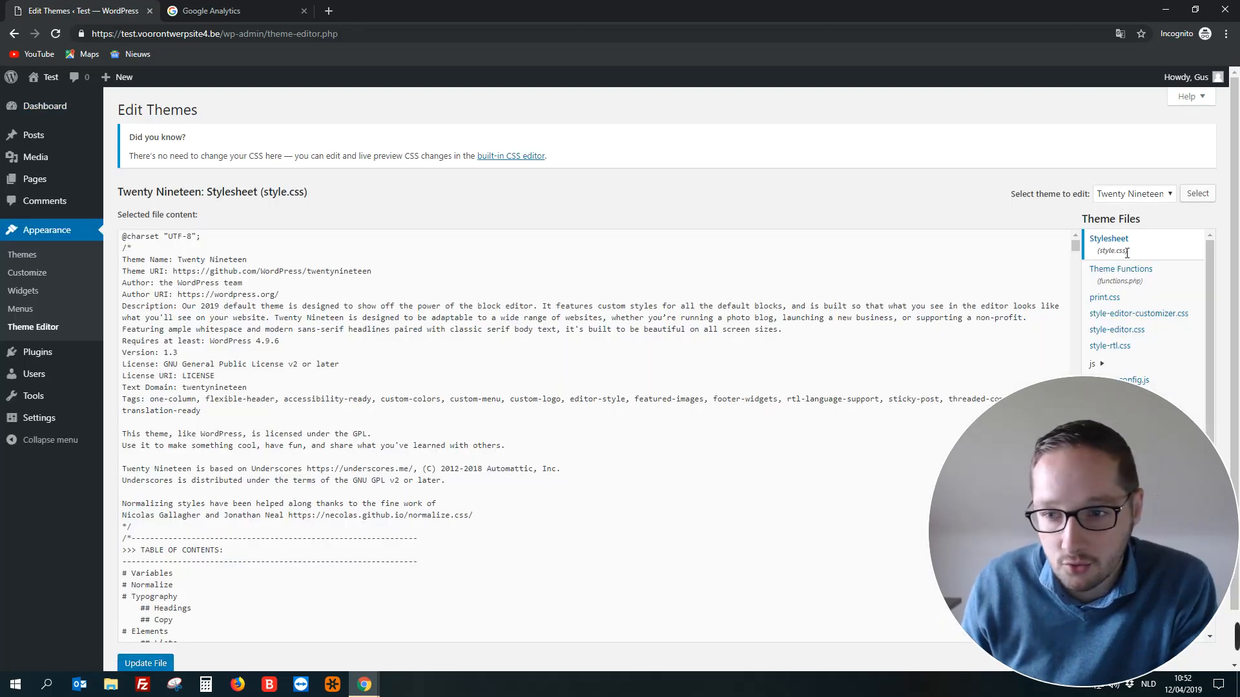
scroll(1145, 263, down, 5)
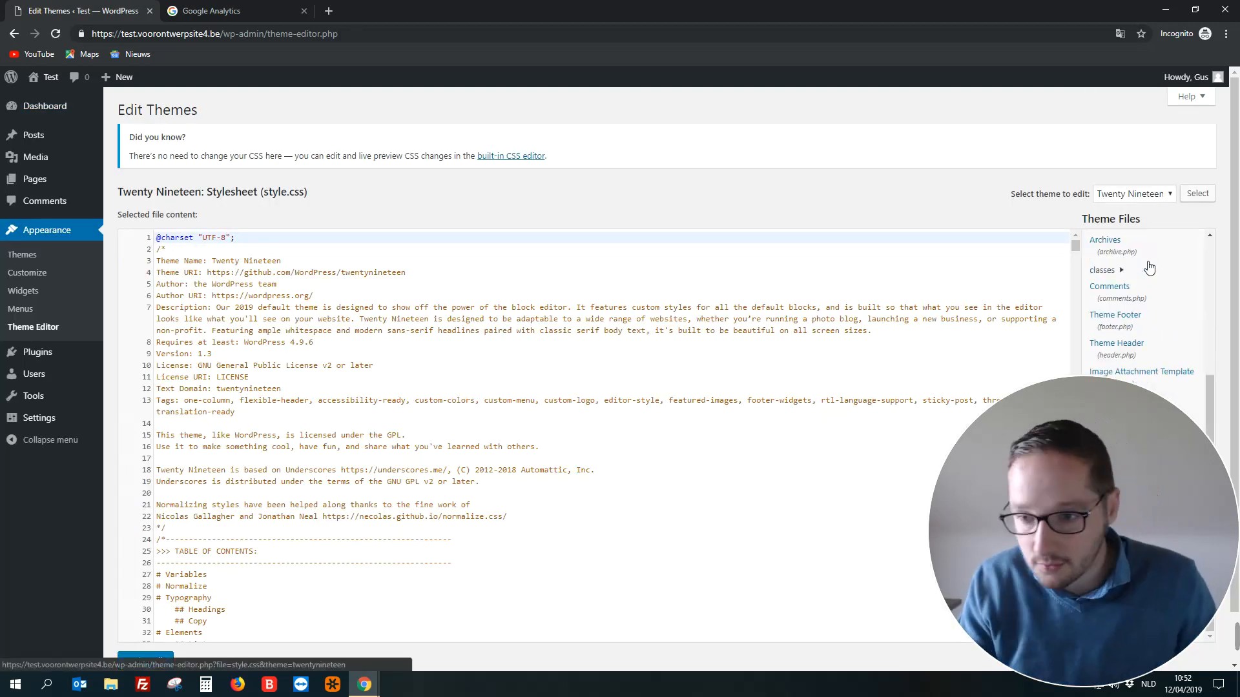
click(1112, 355)
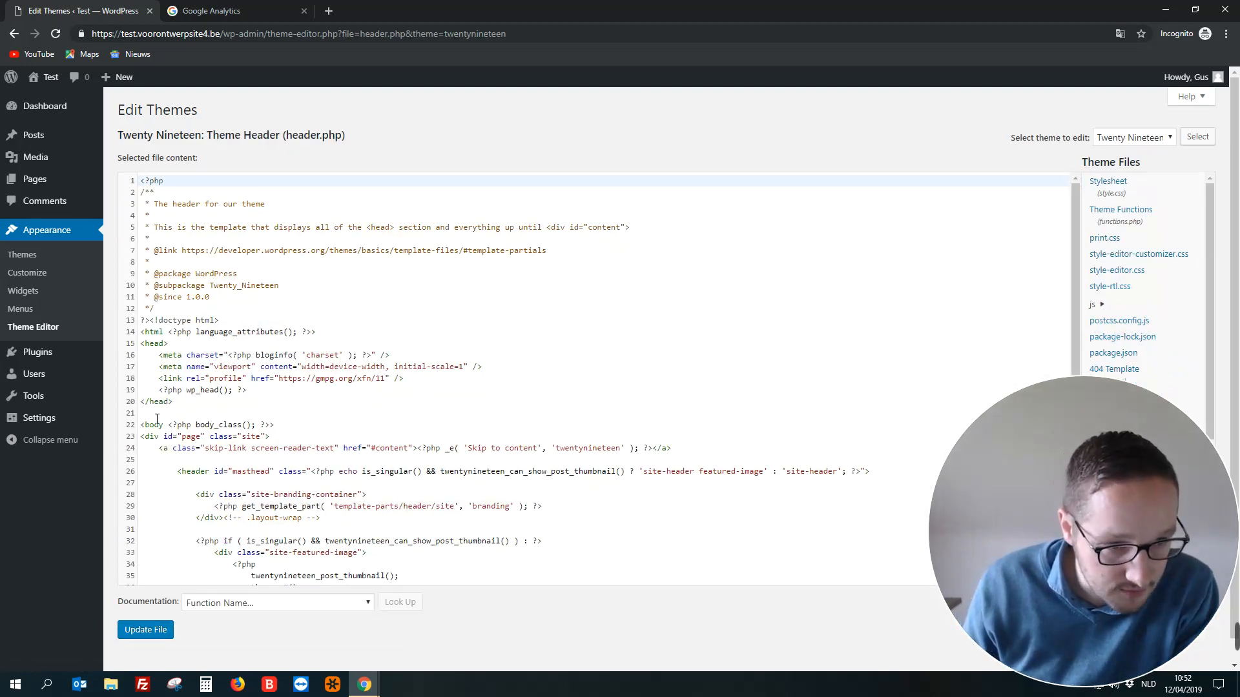
Add an empty line directly below the opening <head> tag in header.php as the place for the tracking code.
click(189, 344)
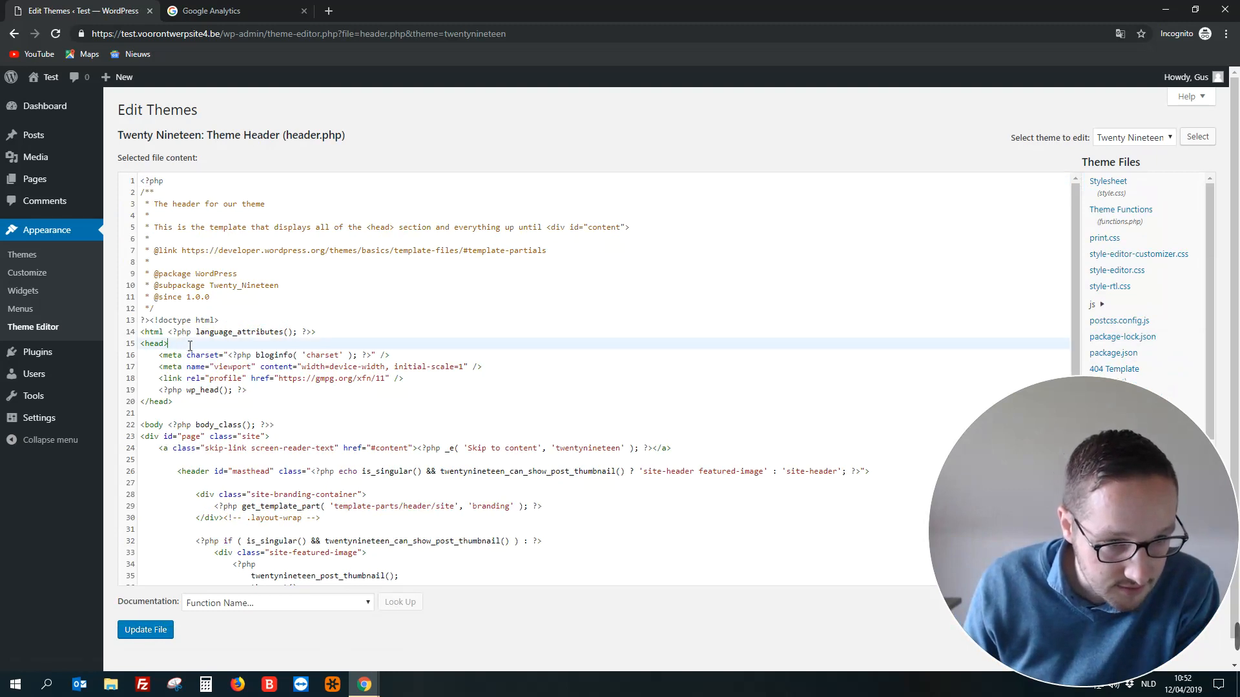
key(Return)
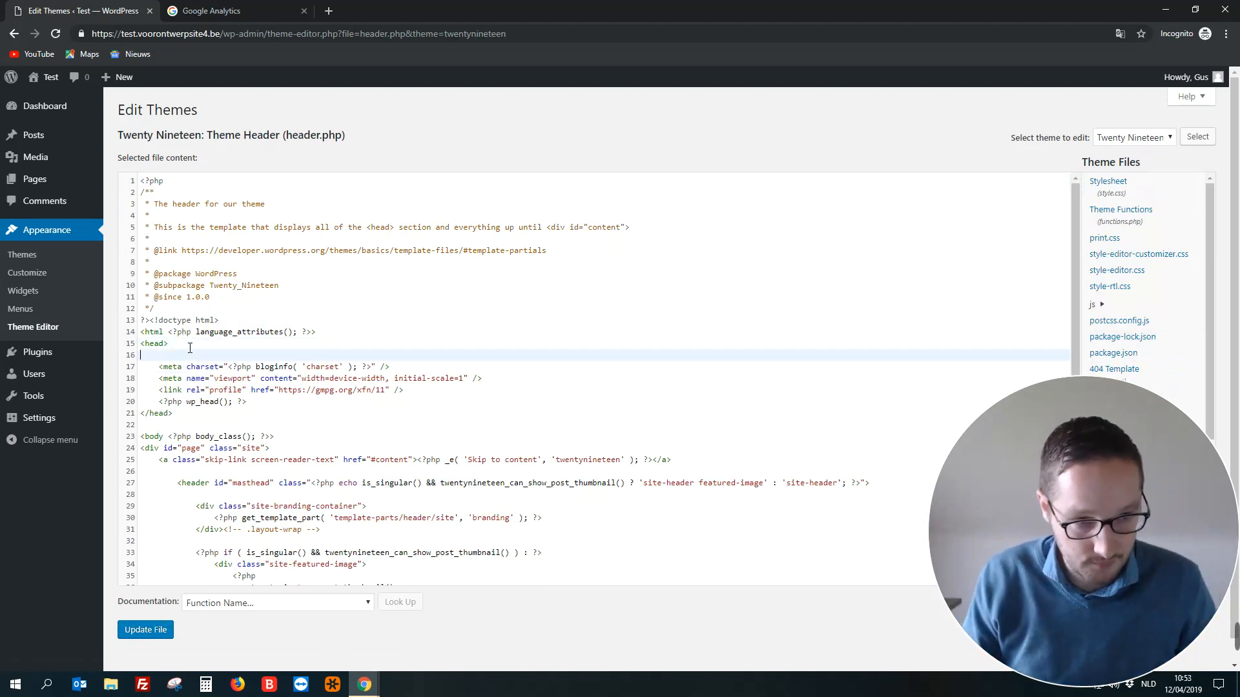
right_click(190, 349)
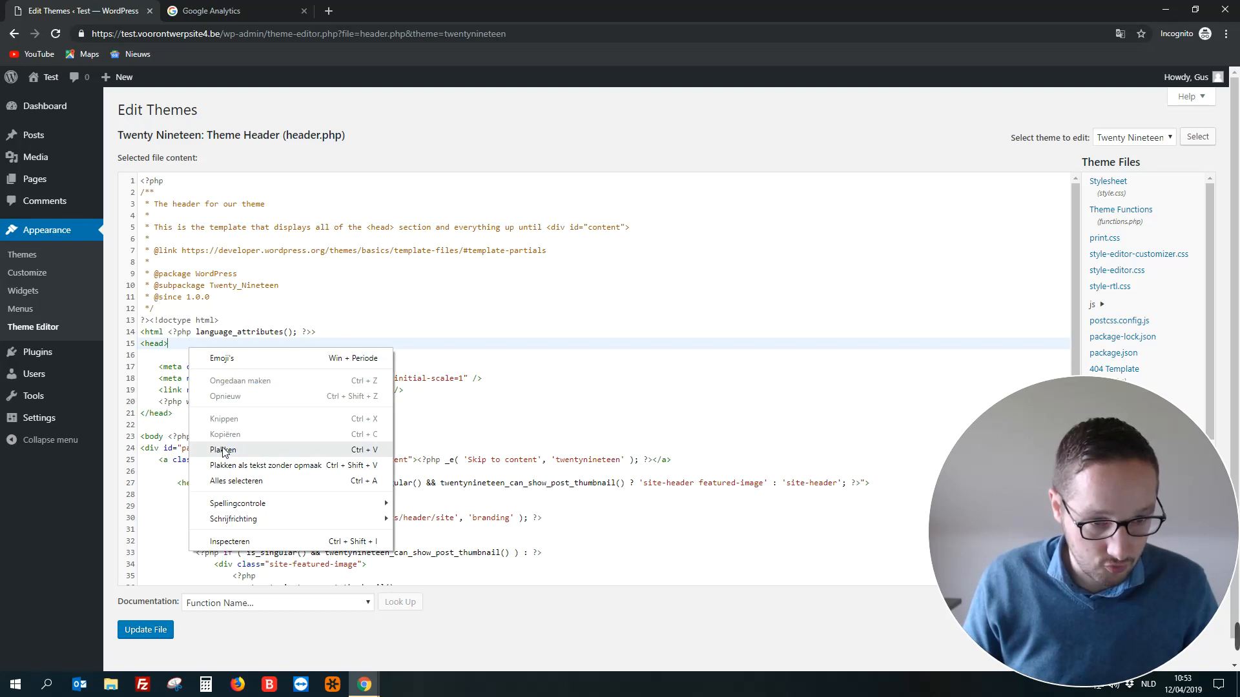
click(312, 654)
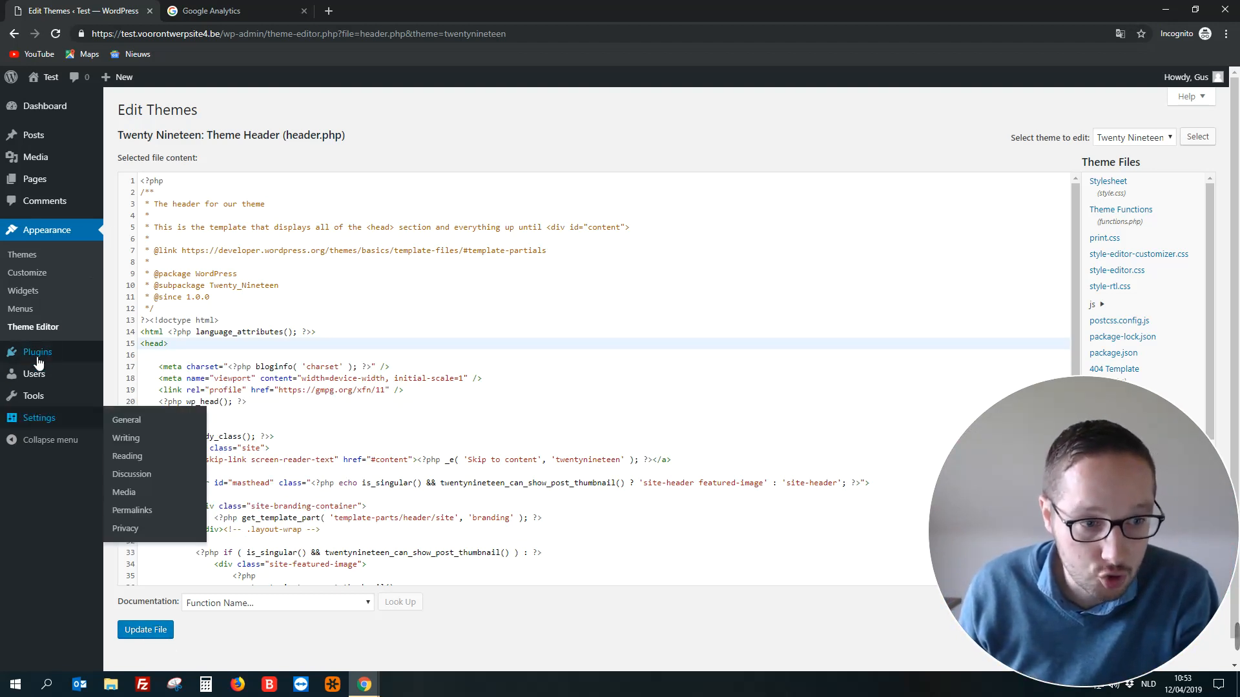
Open the page for adding new WordPress plugins and search the plugin directory for "google analytics".
mouse_move(45, 358)
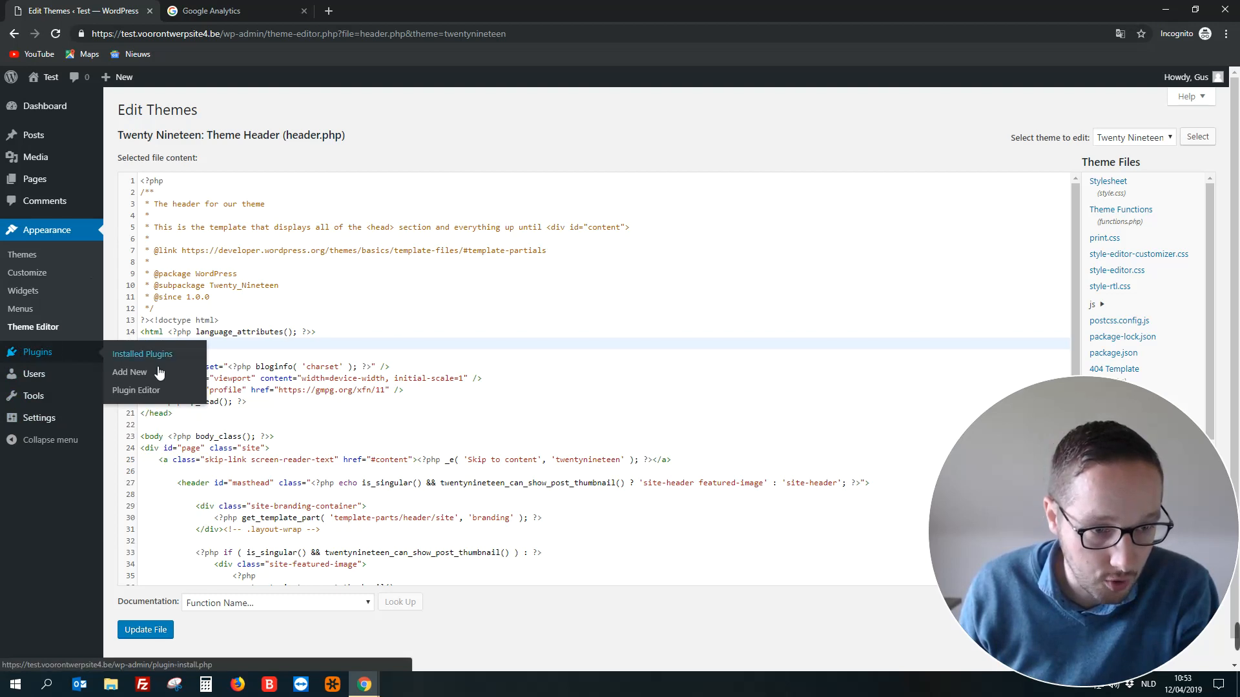
click(134, 372)
click(656, 138)
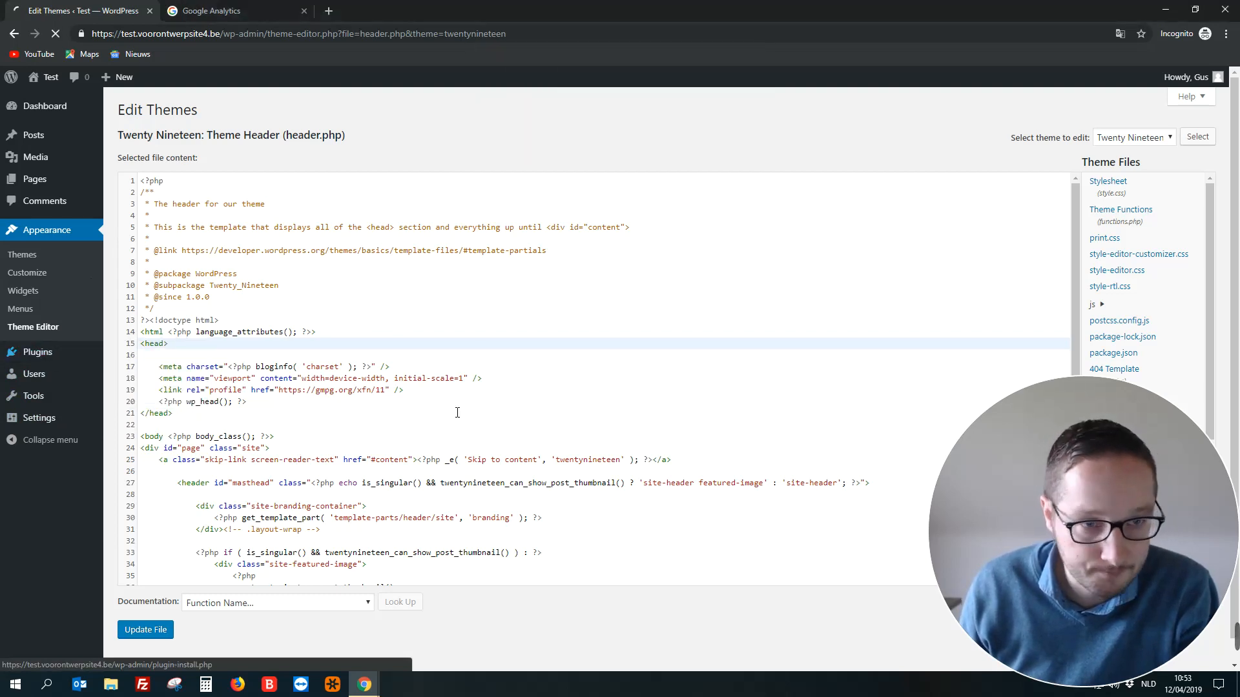
click(1064, 146)
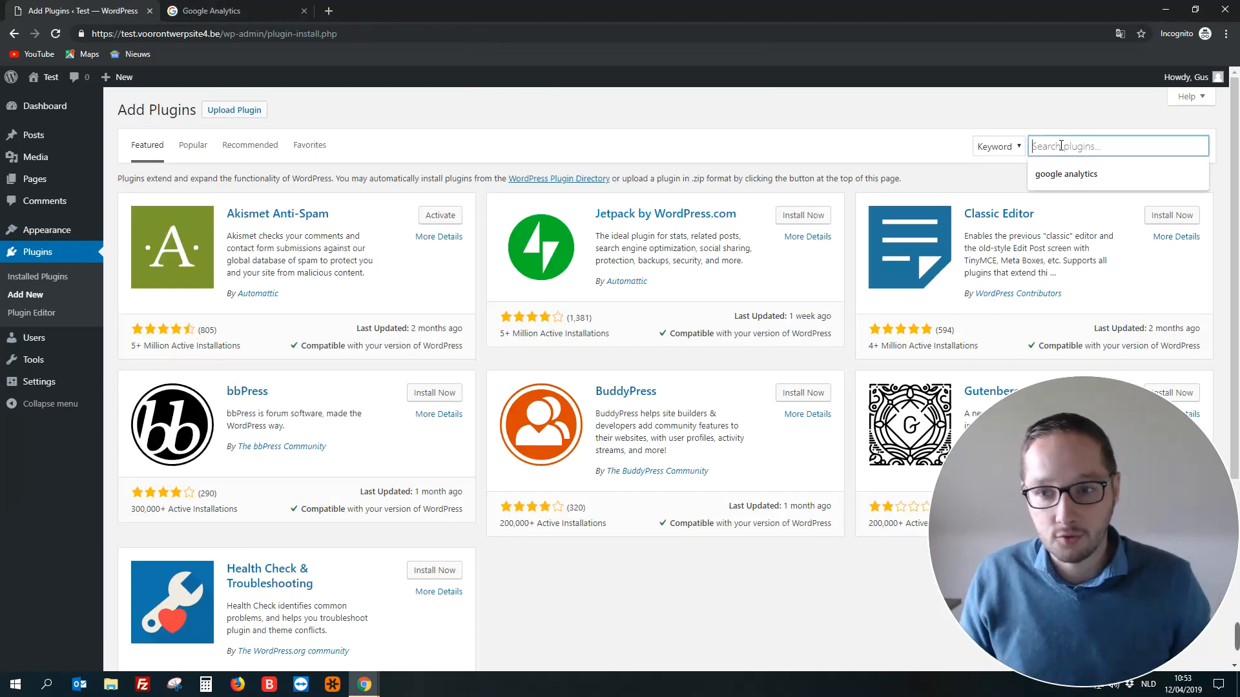
click(1071, 176)
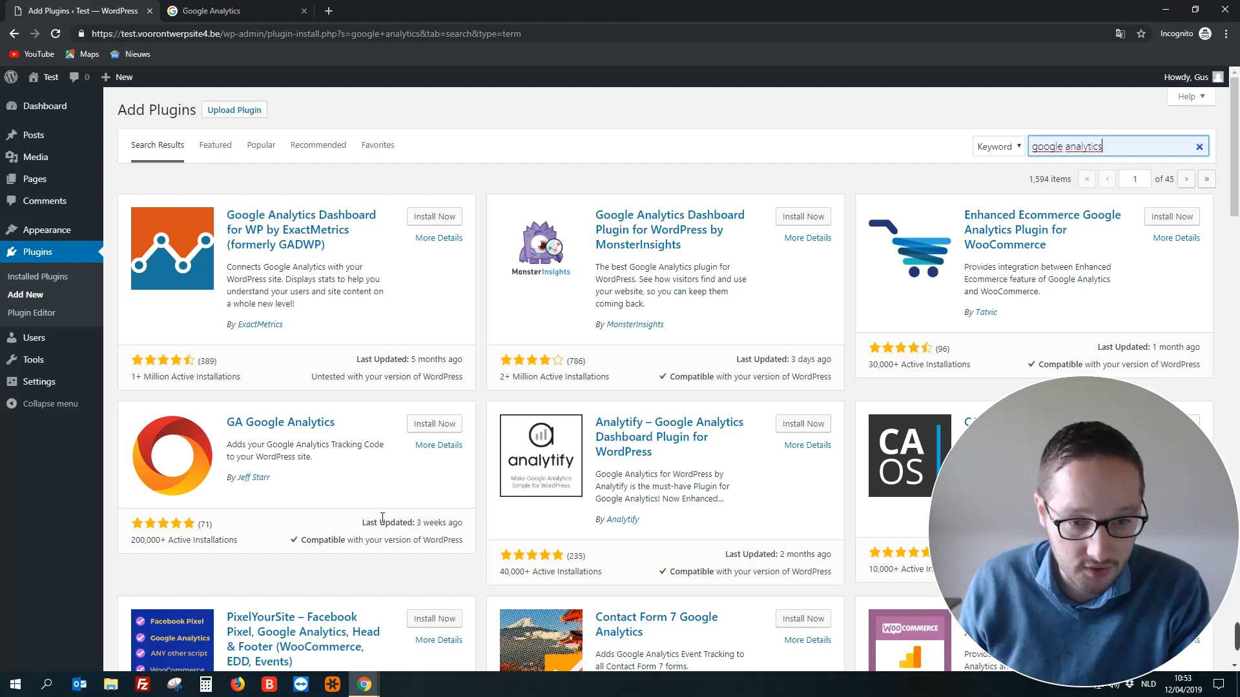
Check when the GA Google Analytics plugin was last updated, and install and activate it.
drag(363, 522, 463, 522)
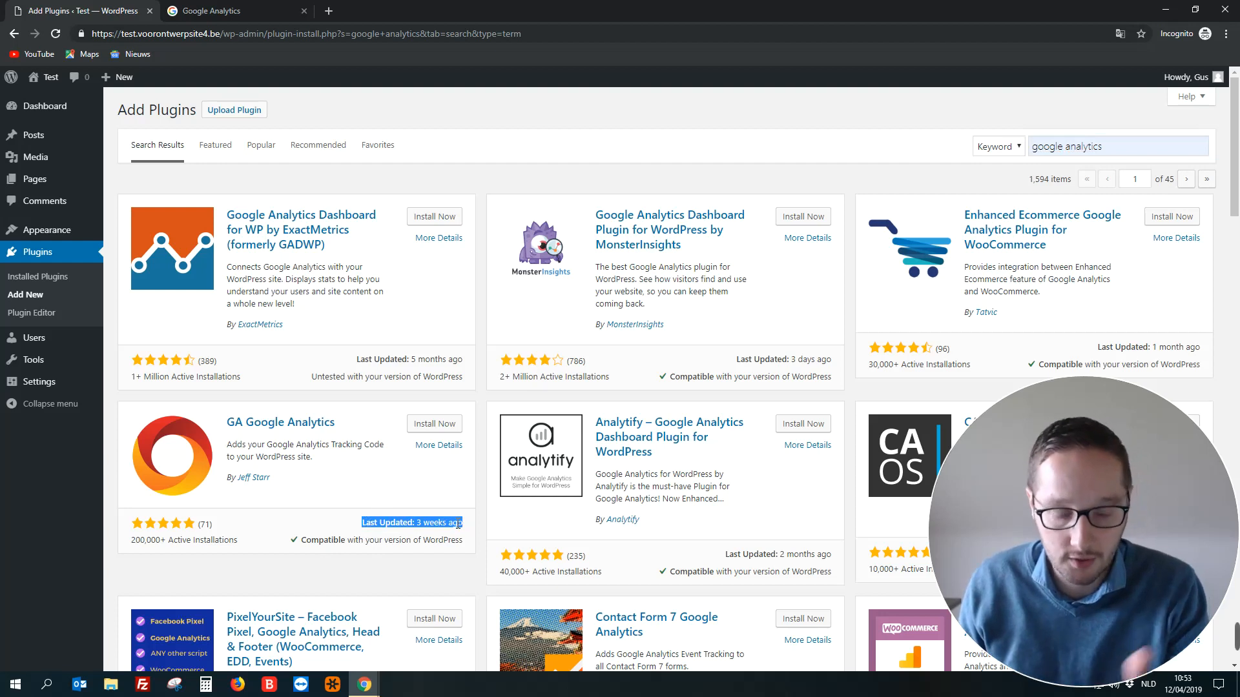
click(285, 438)
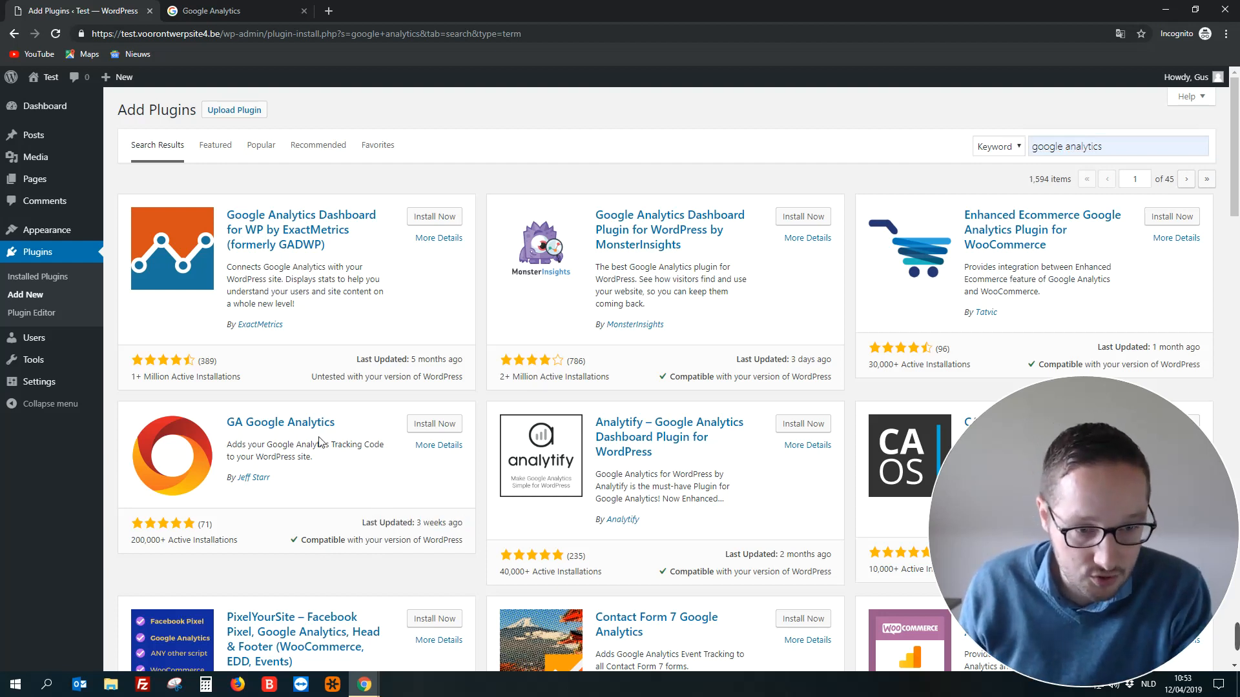
click(433, 427)
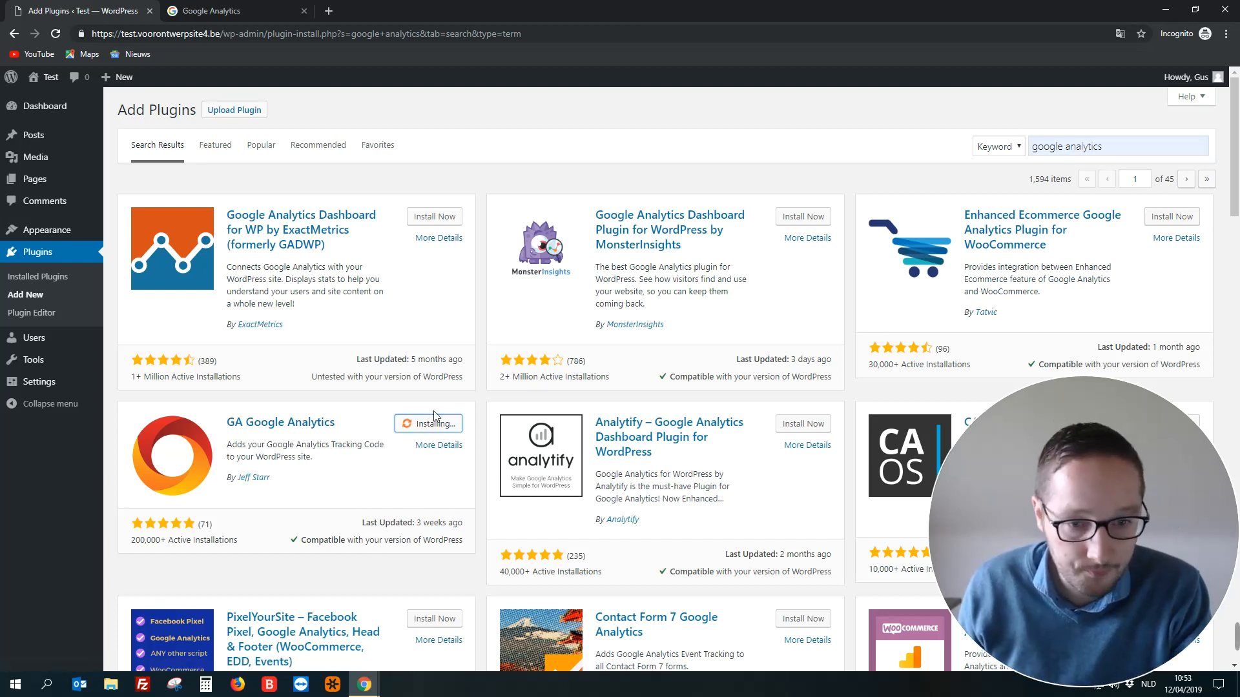
click(458, 424)
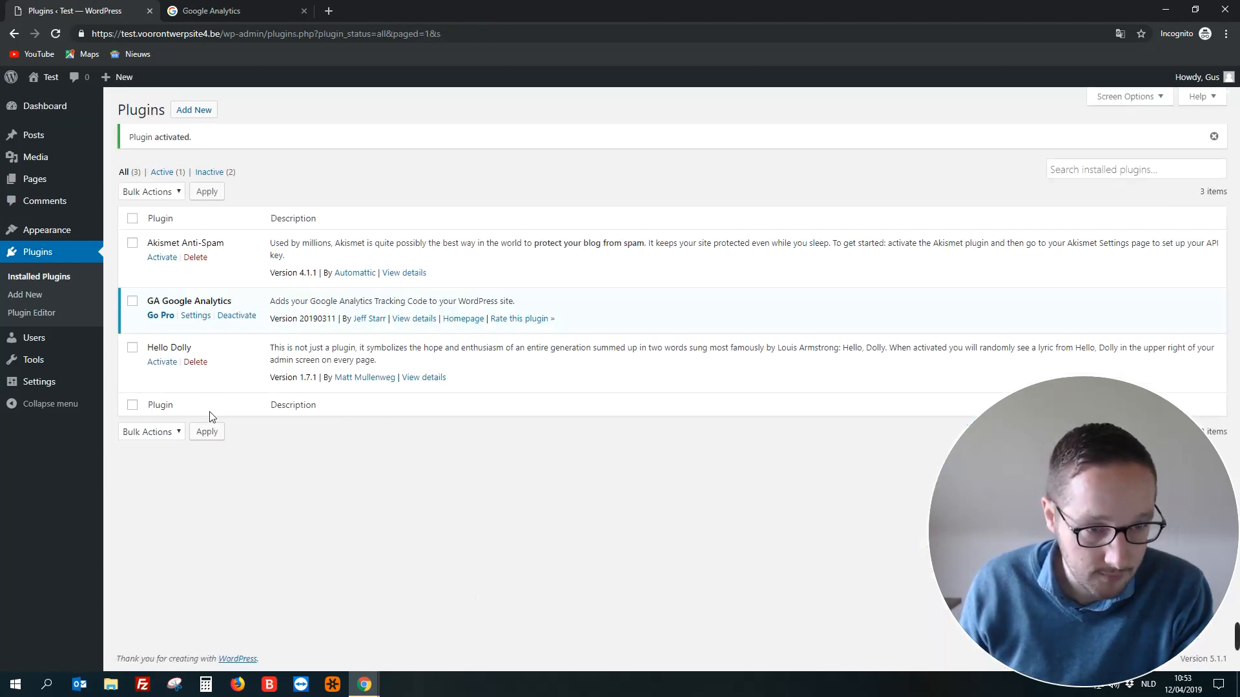
Open the settings page of the GA Google Analytics plugin and expand its Plugin Settings section.
mouse_move(37, 387)
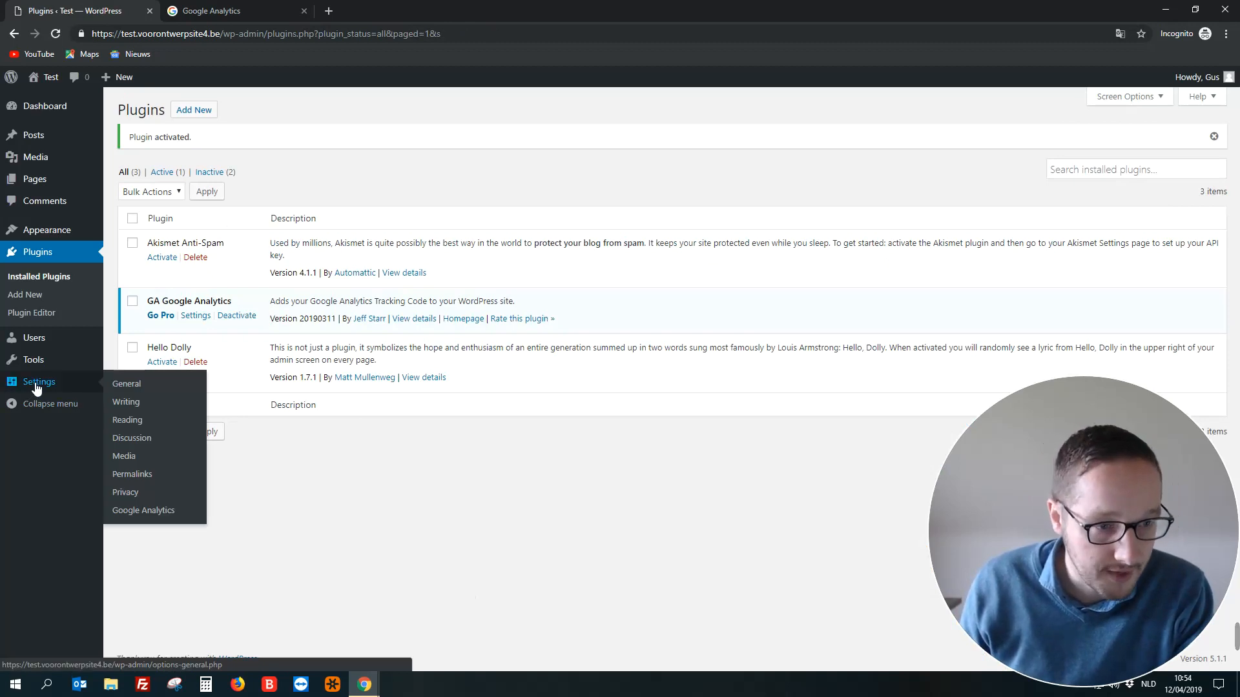
click(150, 516)
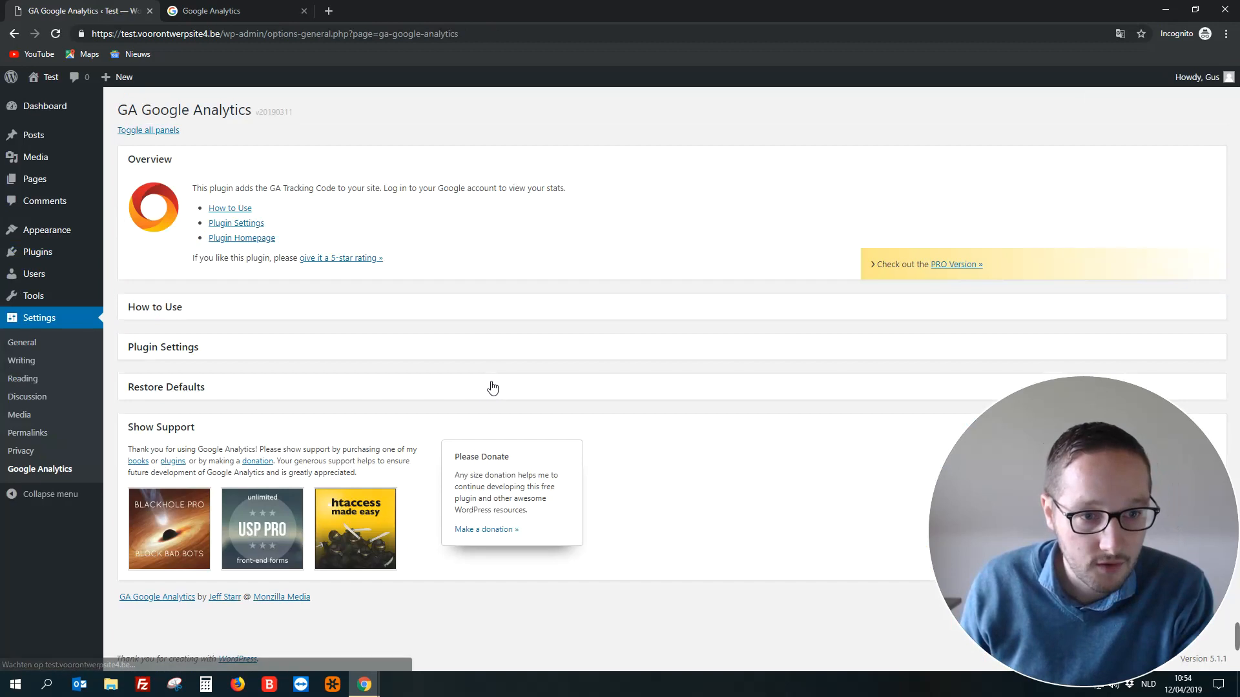
click(176, 350)
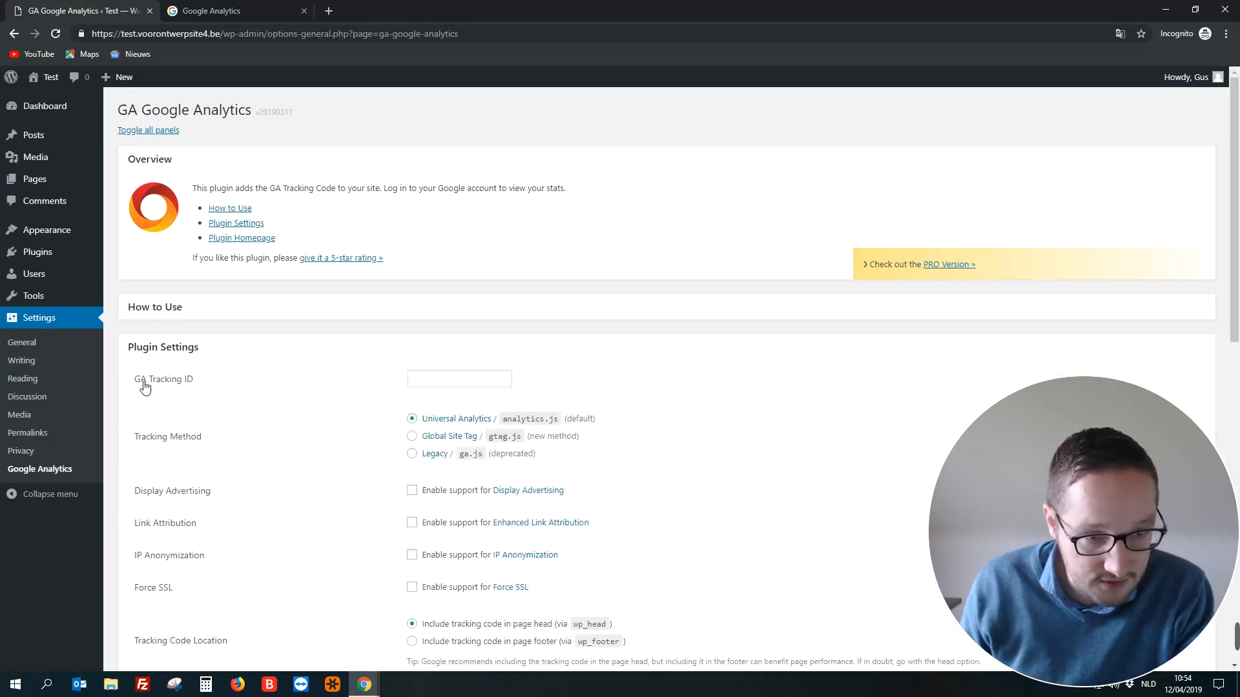
Switch to the Google Analytics window and copy the test property's tracking ID.
mouse_move(385, 687)
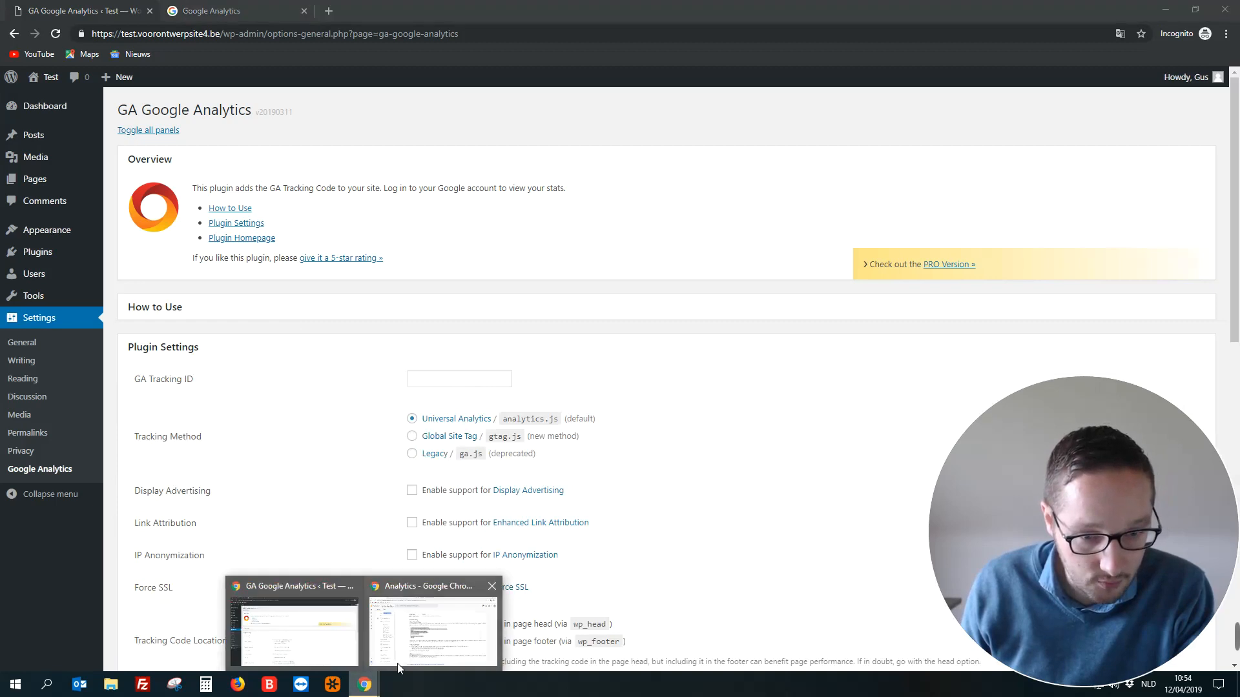
click(429, 620)
click(431, 214)
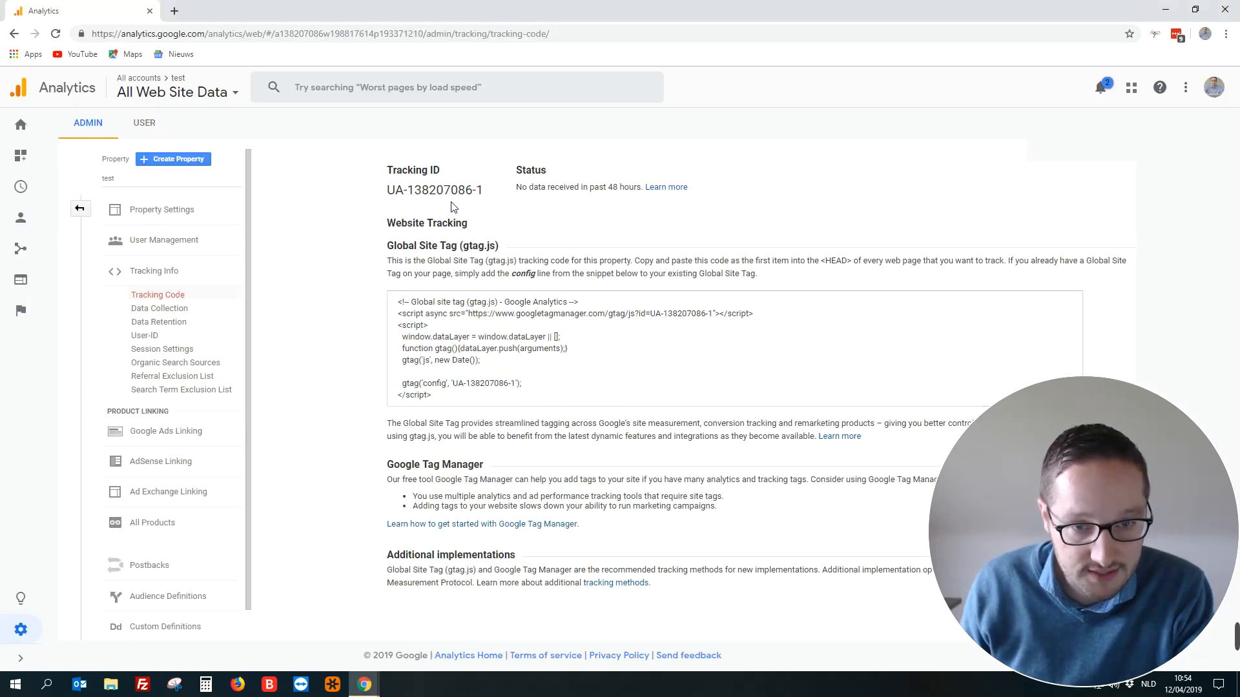
drag(483, 189, 391, 191)
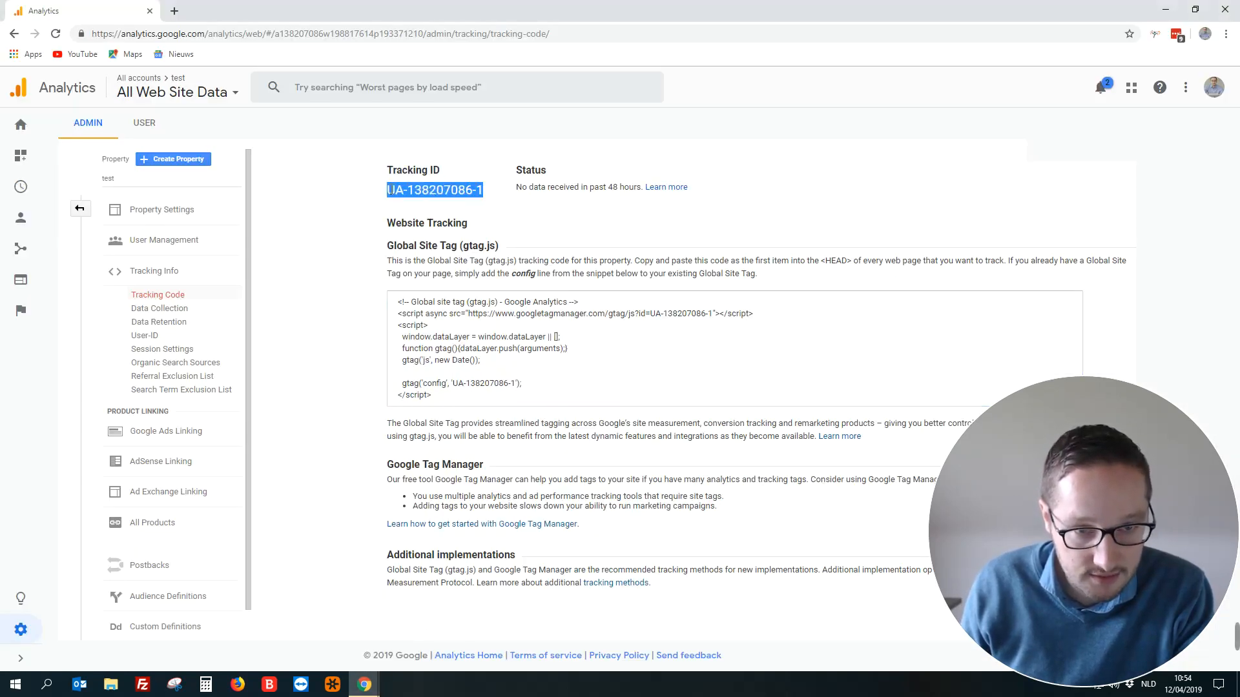
right_click(432, 187)
click(479, 198)
Return to WordPress, paste the copied ID as the plugin's GA Tracking ID, and save the plugin settings.
click(363, 688)
click(298, 639)
click(469, 379)
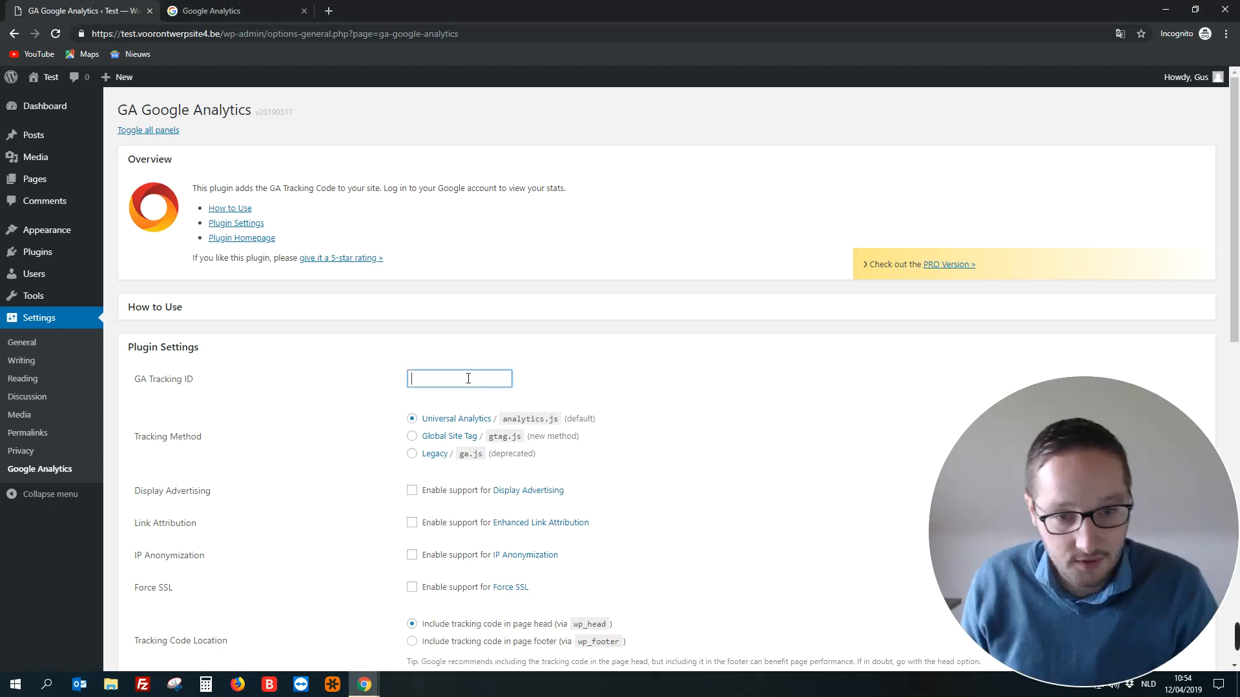
key(ctrl+v)
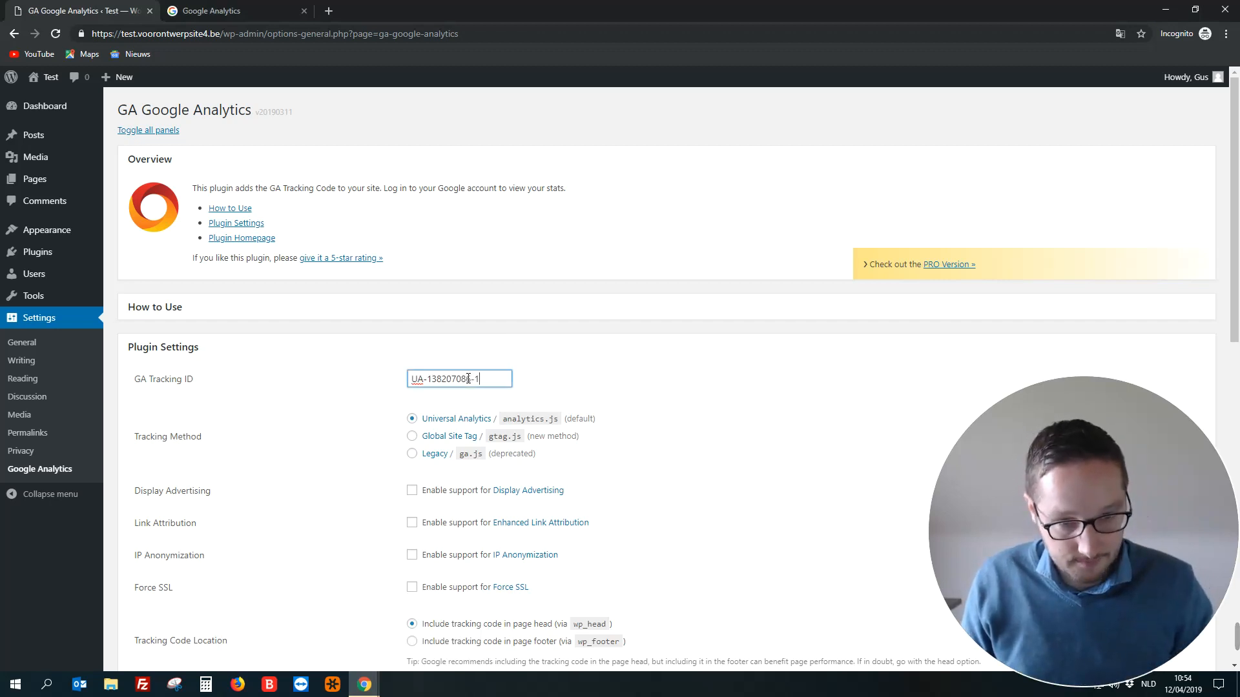
scroll(735, 394, down, 5)
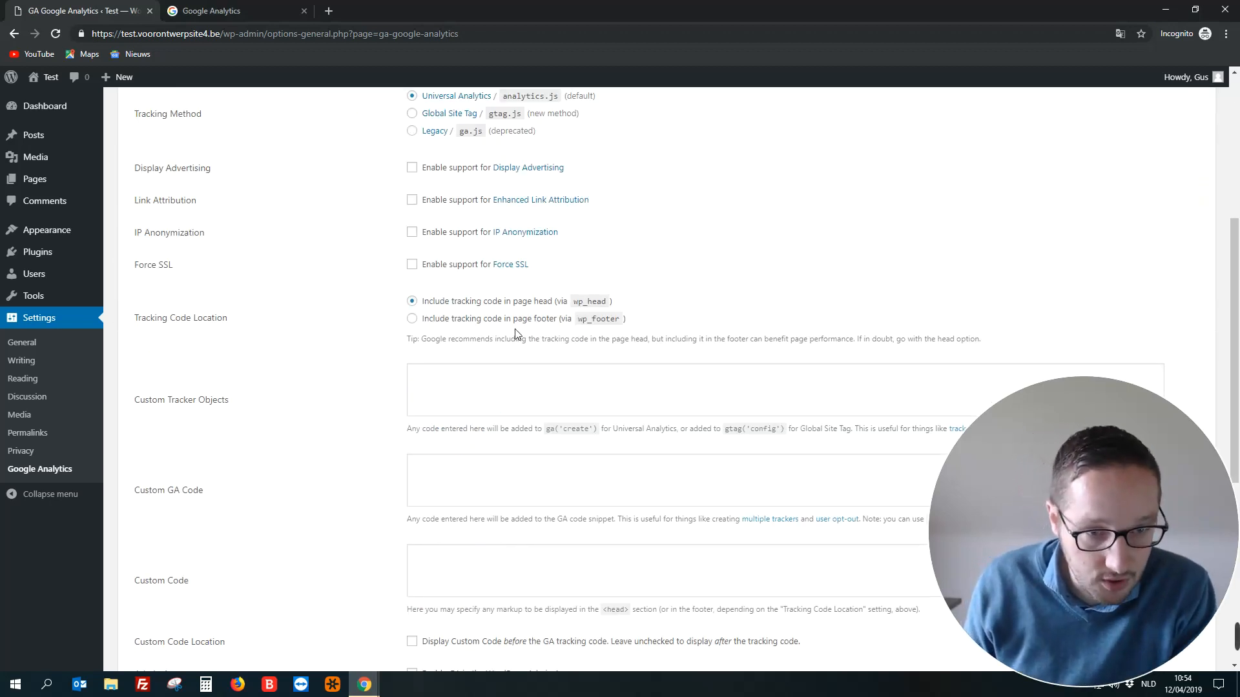
scroll(493, 280, up, 5)
scroll(646, 394, down, 11)
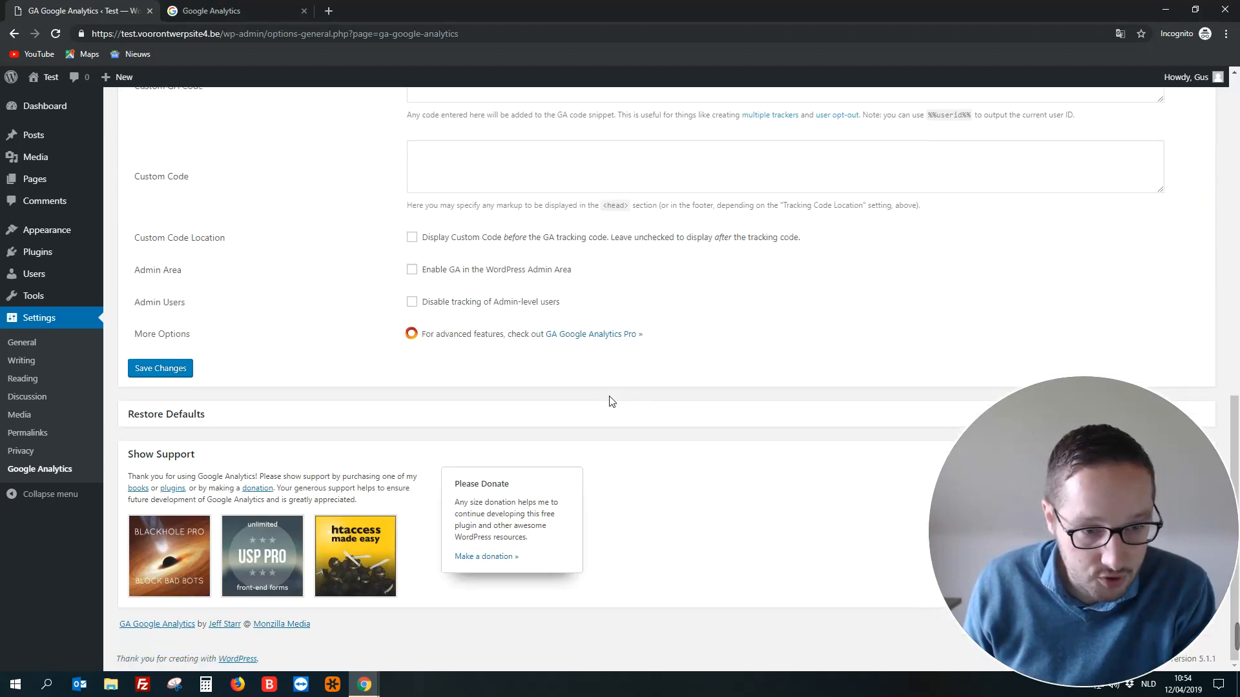
scroll(182, 471, up, 2)
click(169, 501)
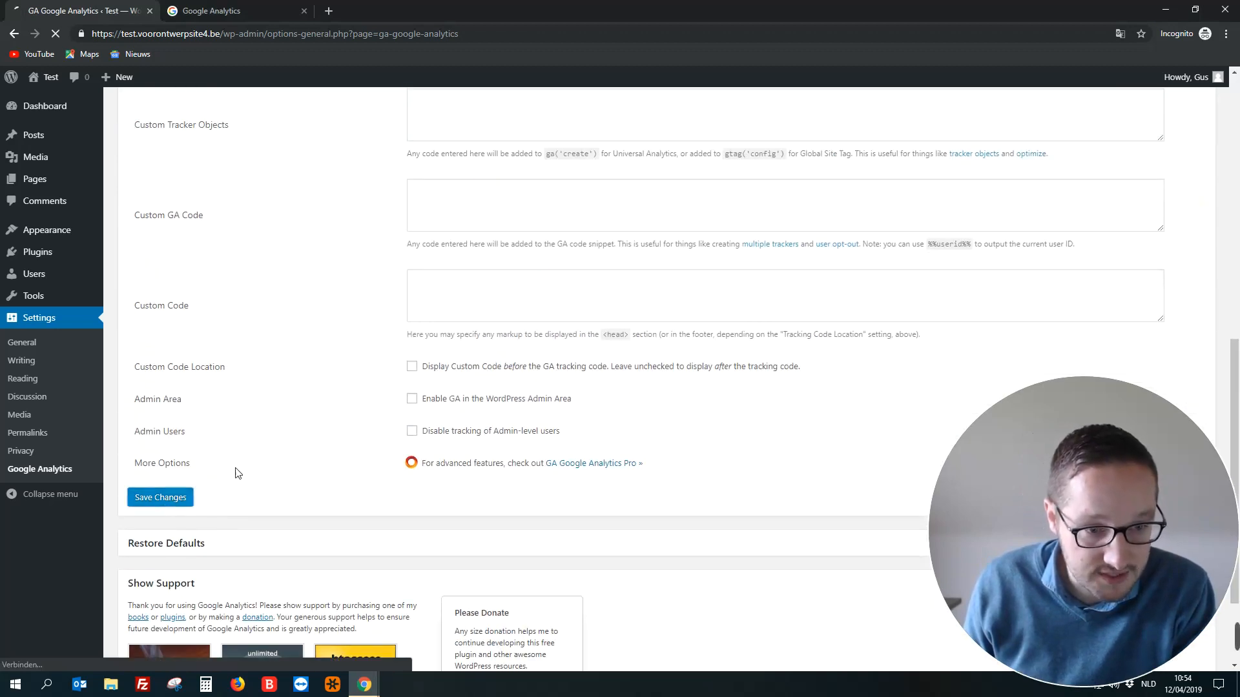